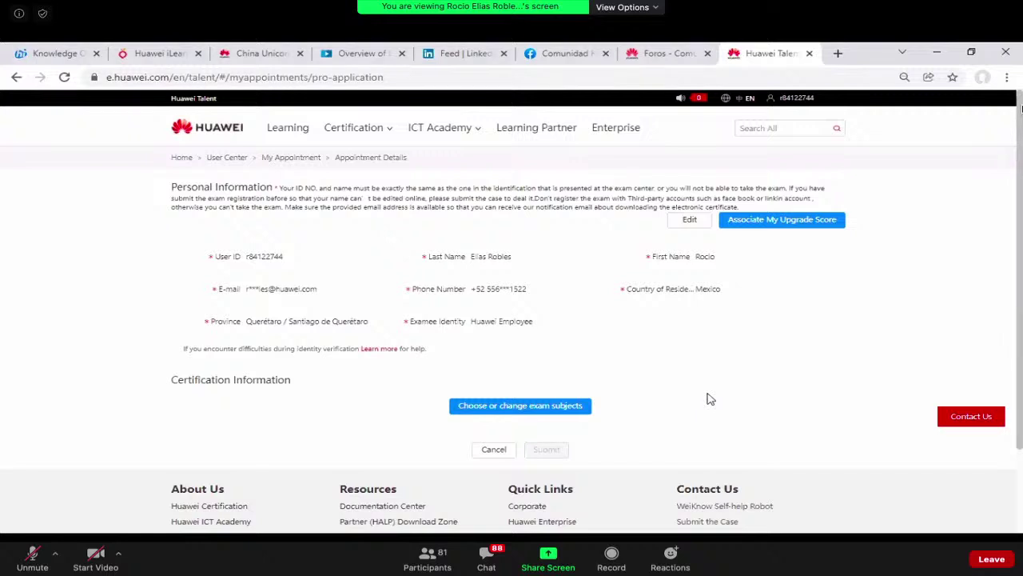
# Open e.huawei.com/en/talent/ in a new browser tab and go to the account's User Center.
pyautogui.click(838, 53)
pyautogui.click(749, 78)
pyautogui.write('e.huawei.com/en/talent/')
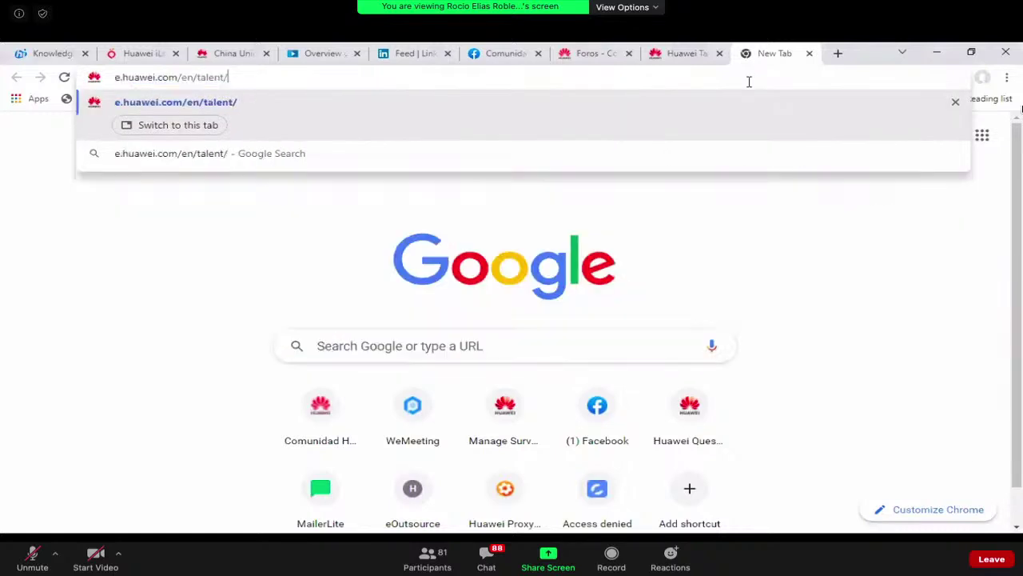
pyautogui.press('Return')
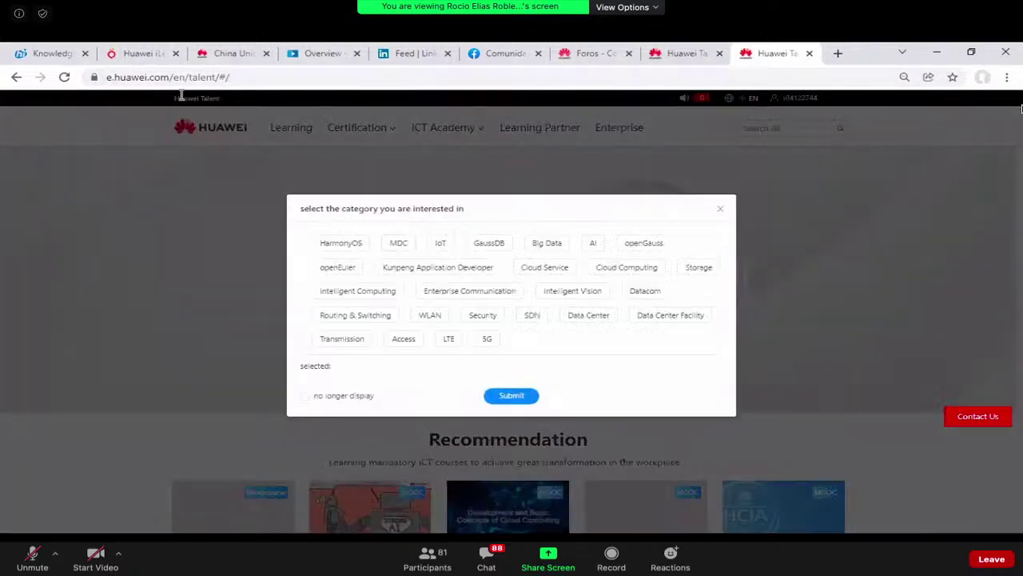
pyautogui.click(720, 208)
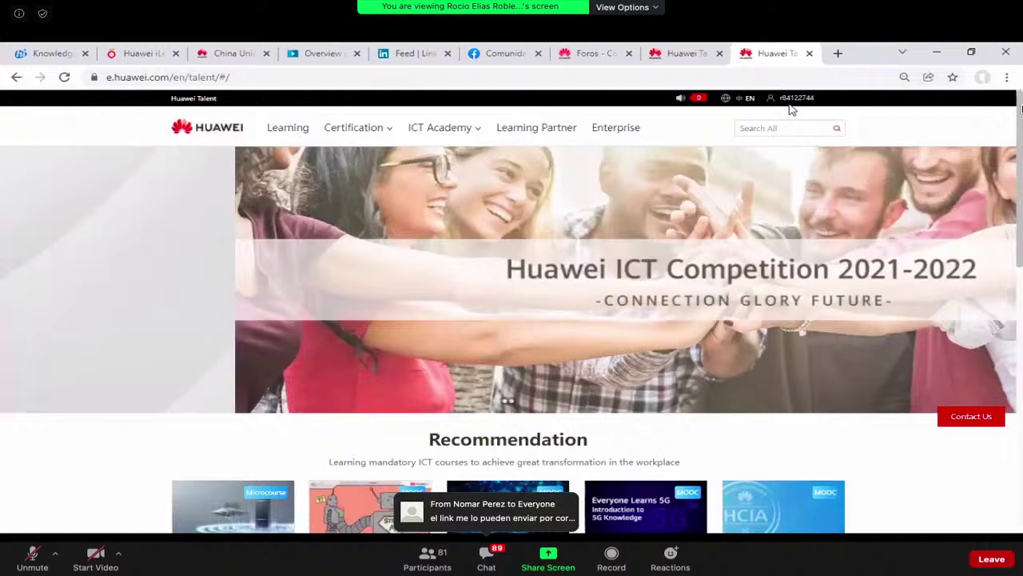
pyautogui.moveTo(791, 99)
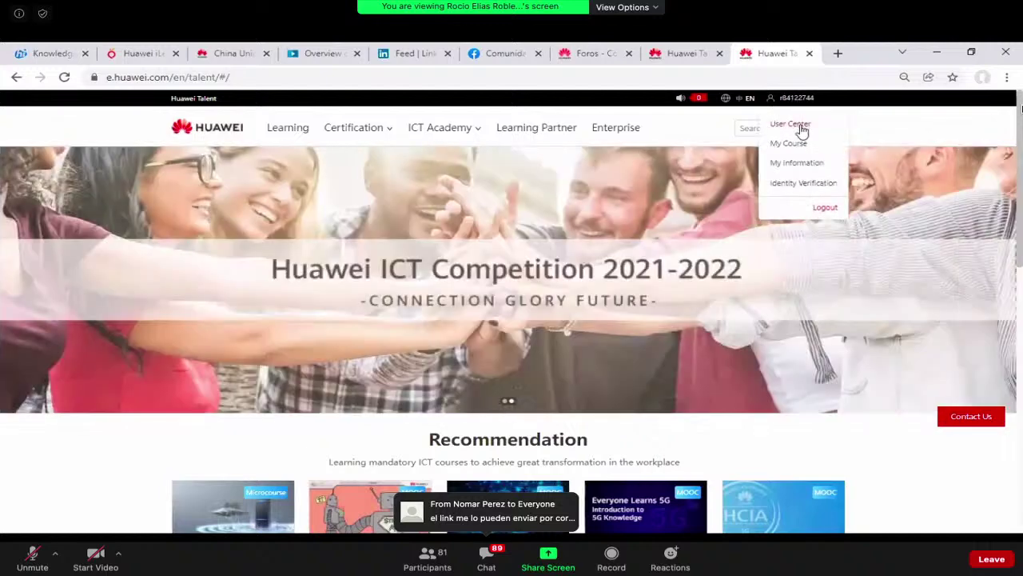
pyautogui.click(790, 124)
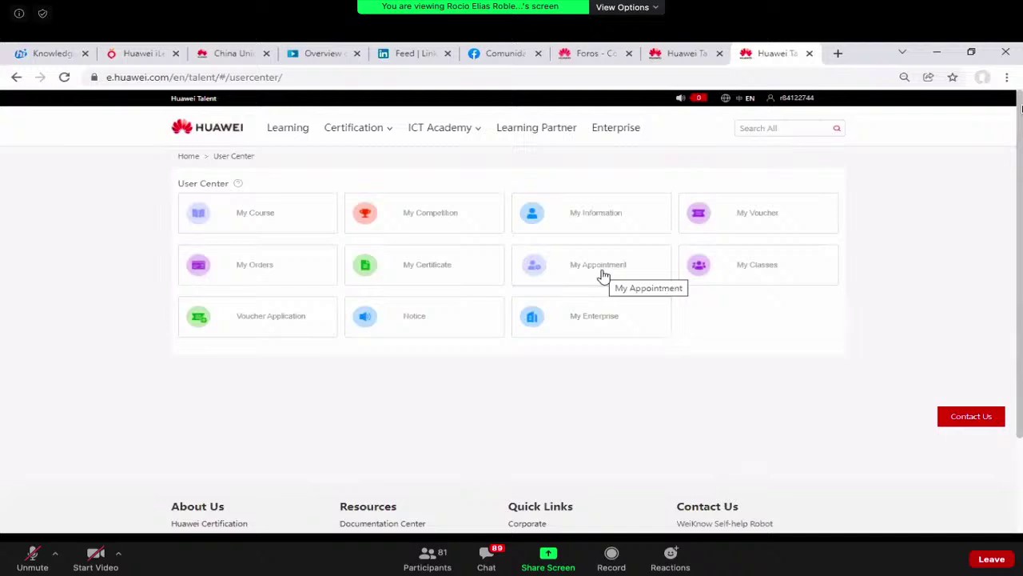
# Return to the open appointment form, search the exam subjects for "hcsa" and choose HCSA-IP Network (H19-101).
pyautogui.click(687, 53)
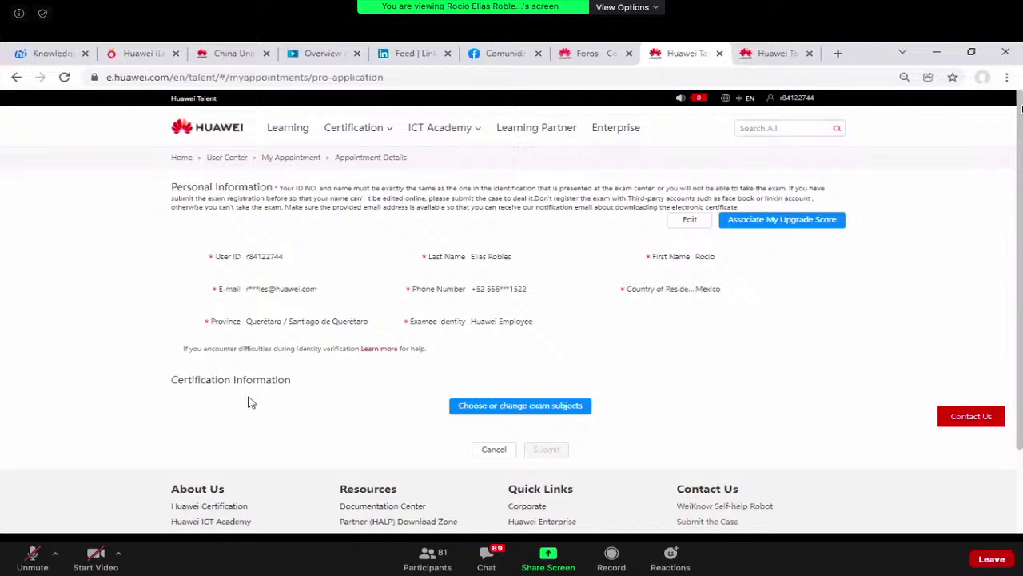
pyautogui.click(533, 406)
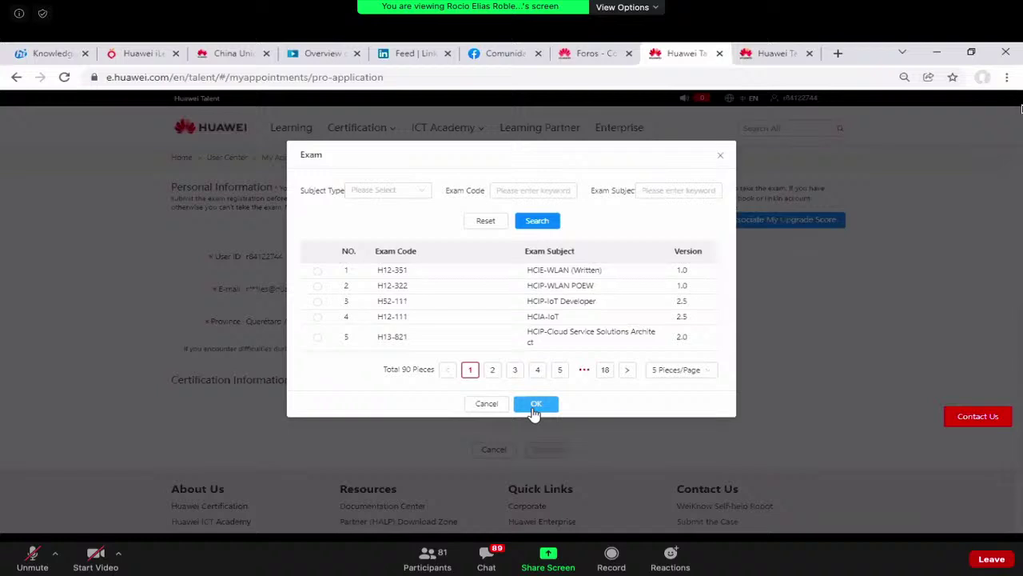
pyautogui.click(527, 191)
pyautogui.click(663, 186)
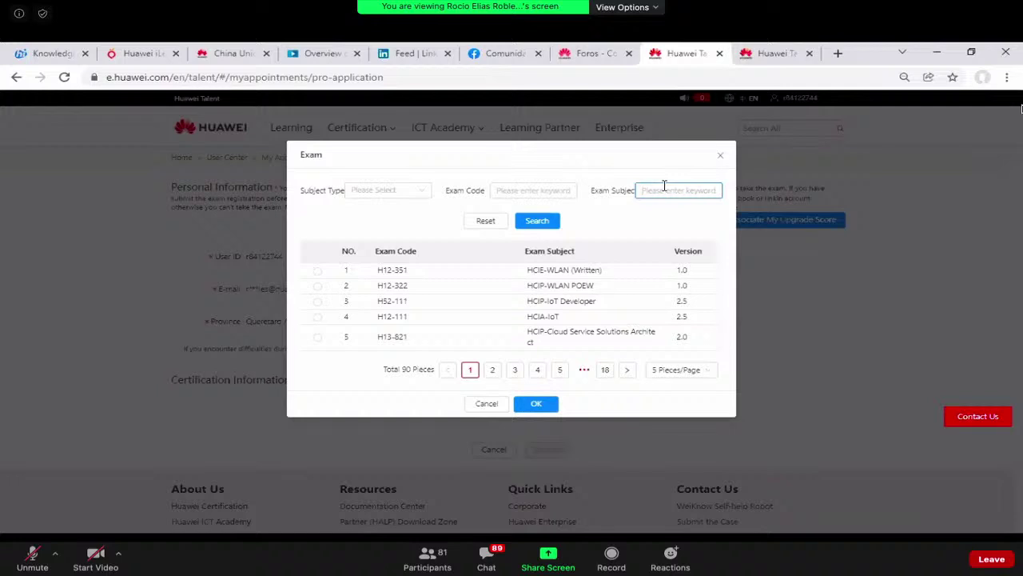
pyautogui.write('hcsa')
pyautogui.click(536, 222)
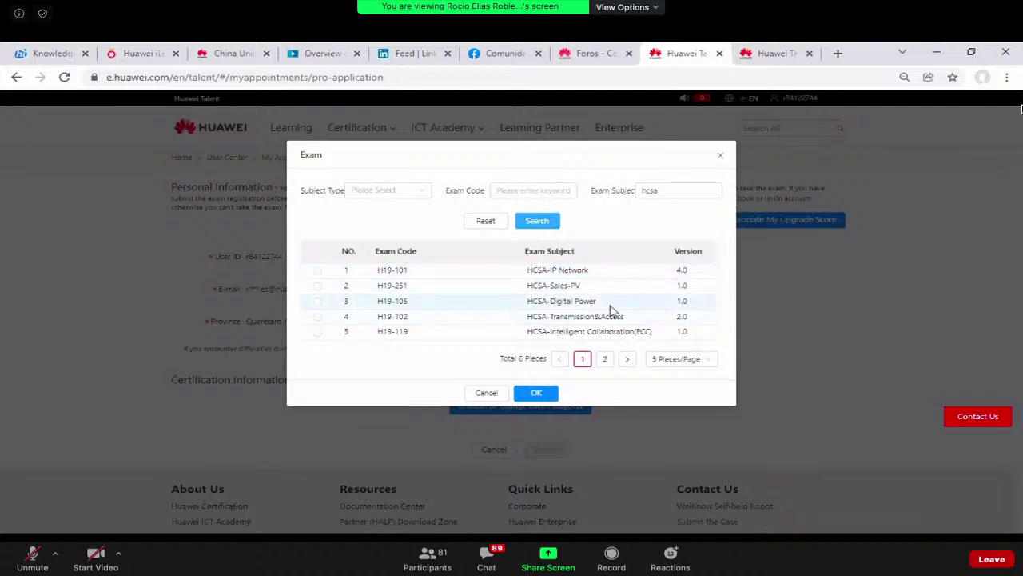
pyautogui.click(318, 272)
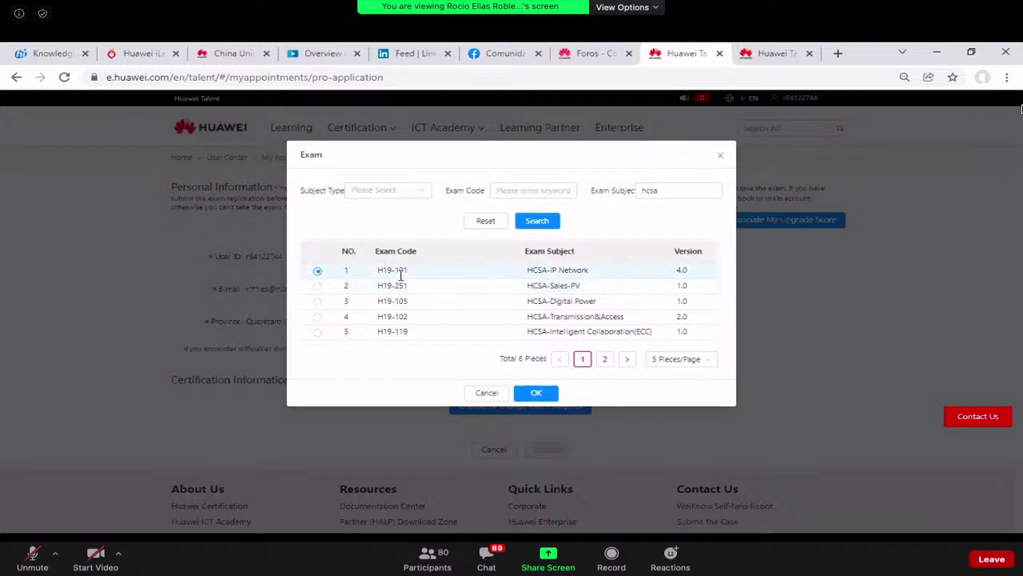
pyautogui.click(536, 393)
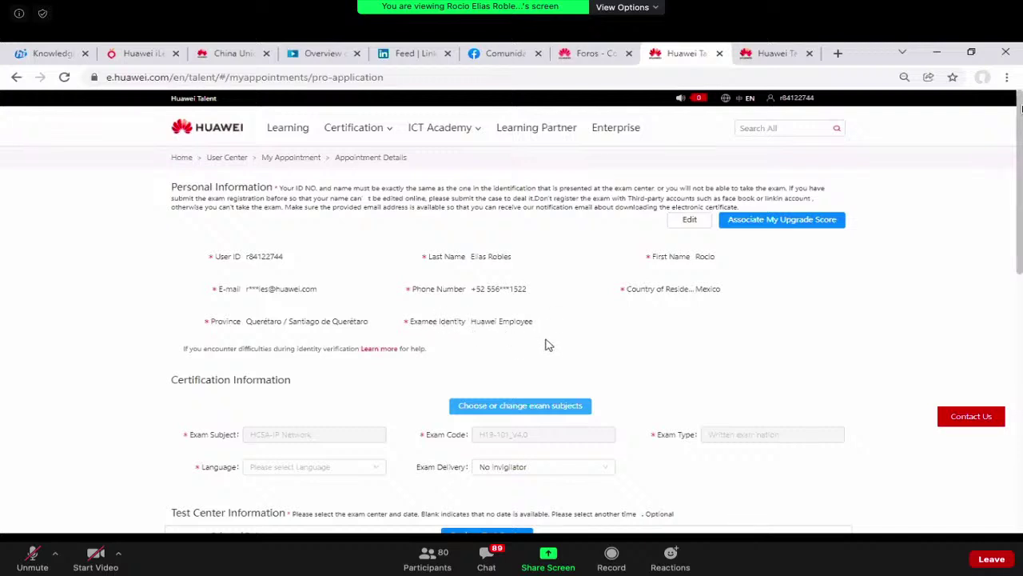
# Set the exam language to English in the certification information.
pyautogui.scroll(-3, 467, 336)
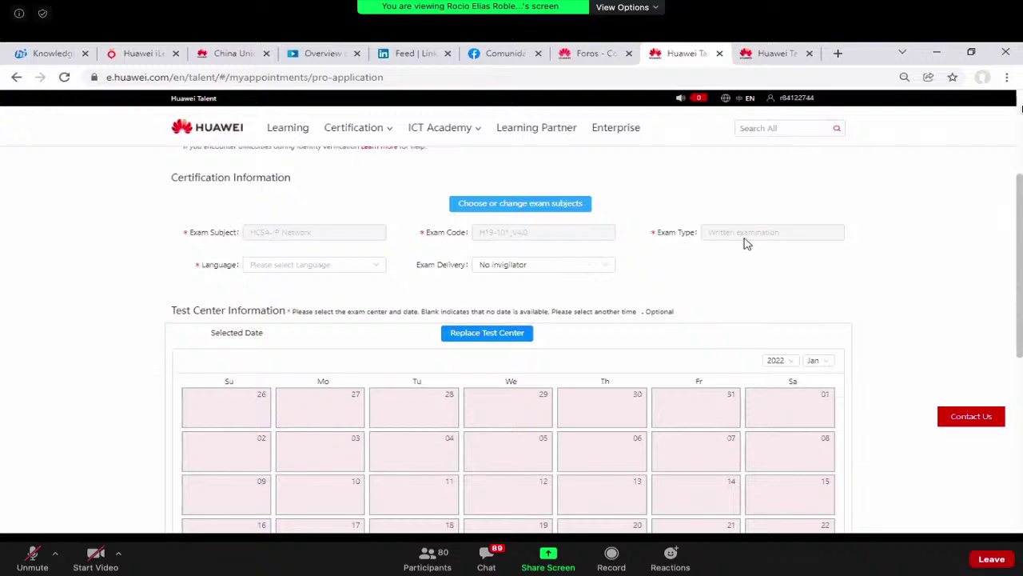
pyautogui.click(290, 266)
pyautogui.click(294, 284)
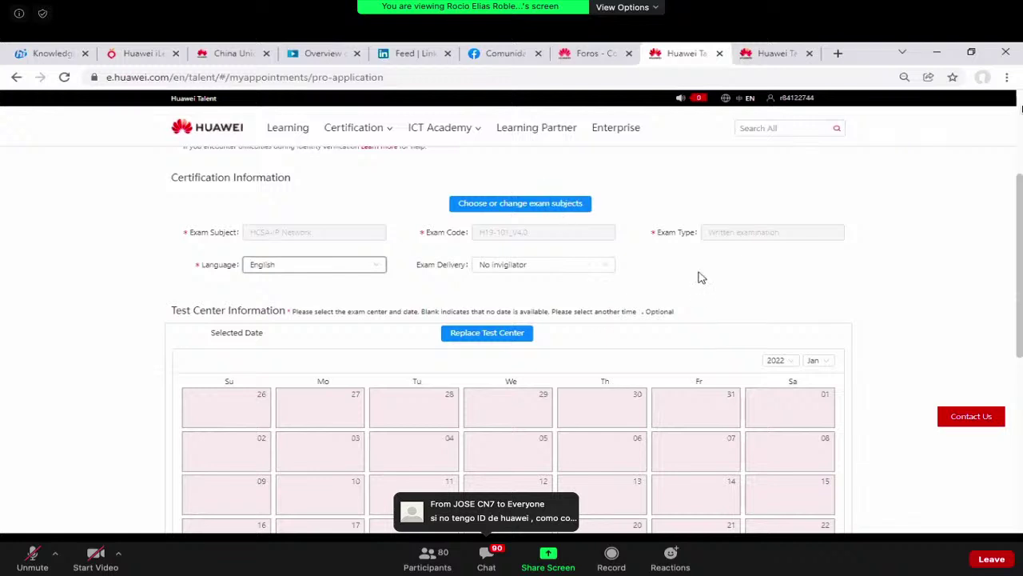
# Switch the test center calendar to February 2022.
pyautogui.scroll(-3, 807, 333)
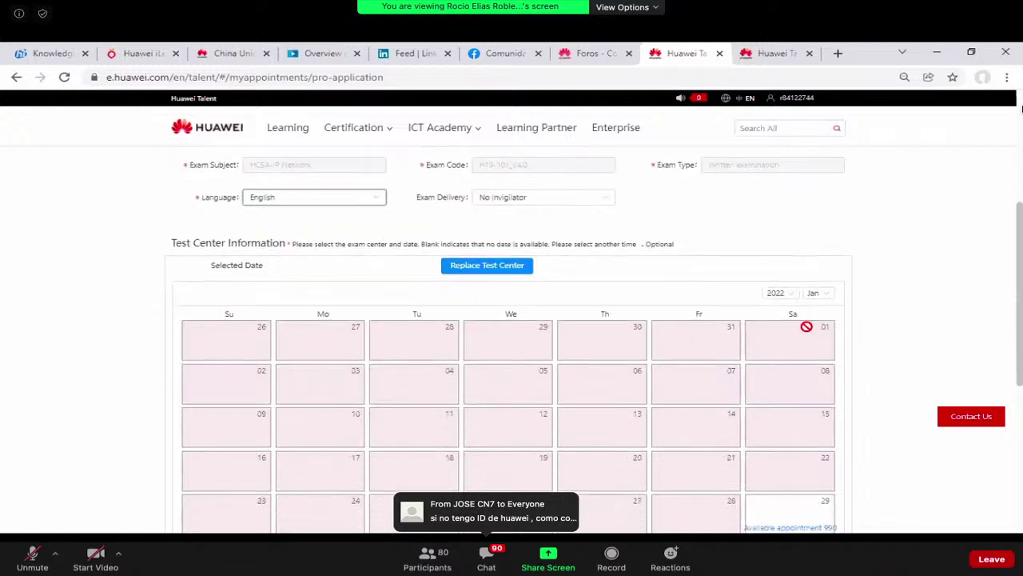
pyautogui.scroll(-1, 807, 326)
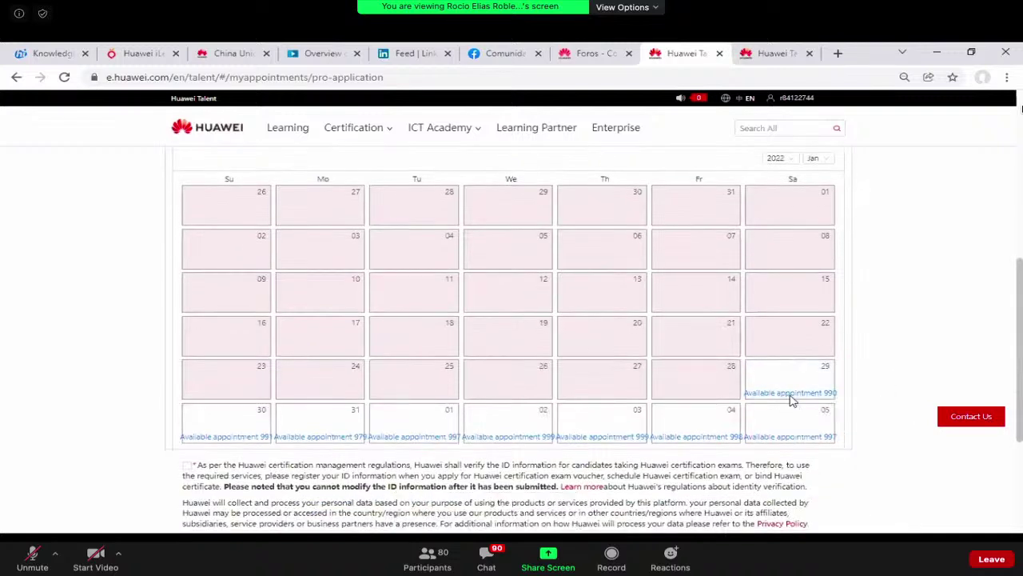
pyautogui.scroll(1, 893, 322)
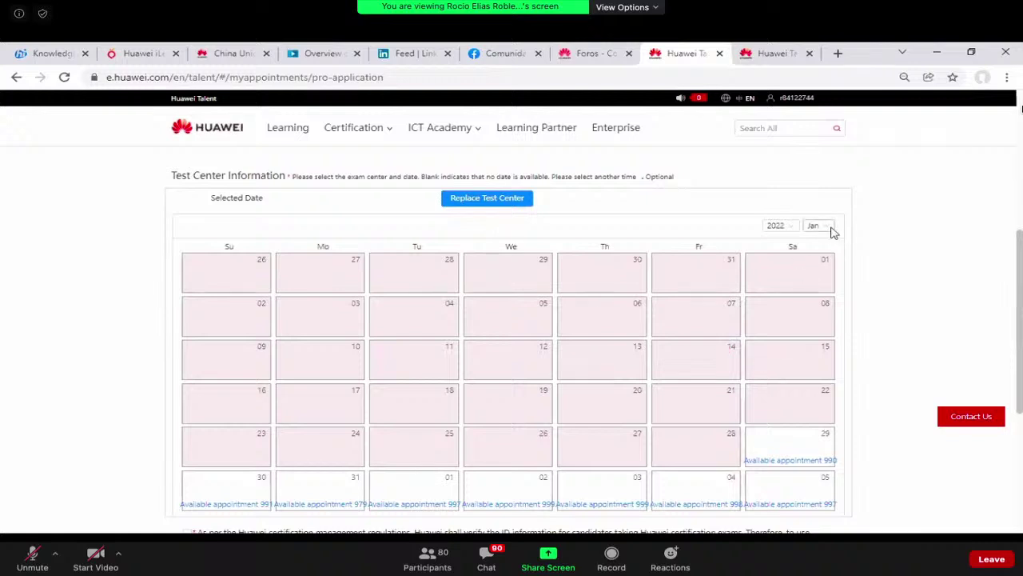
pyautogui.scroll(-1, 836, 306)
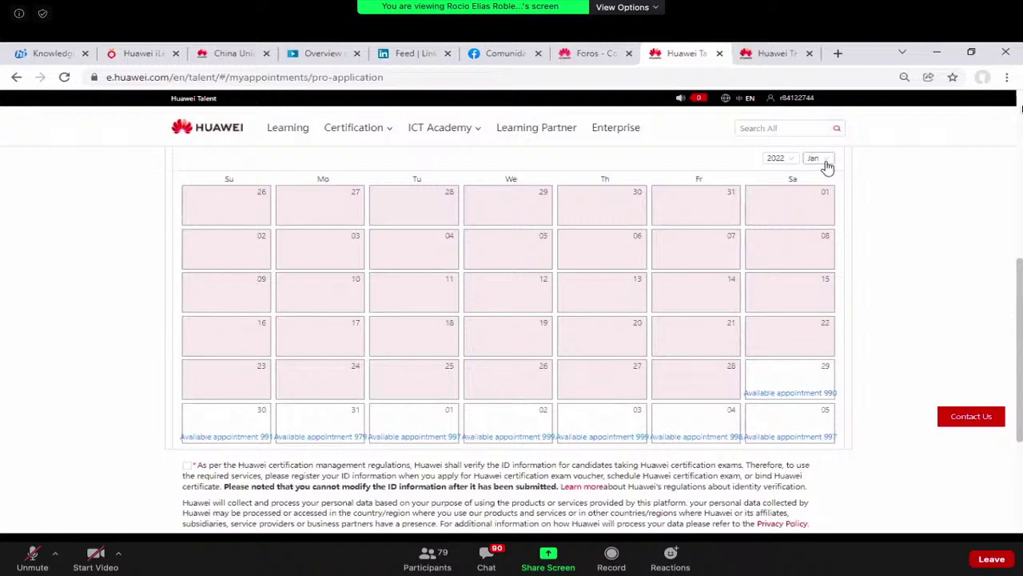
pyautogui.click(813, 158)
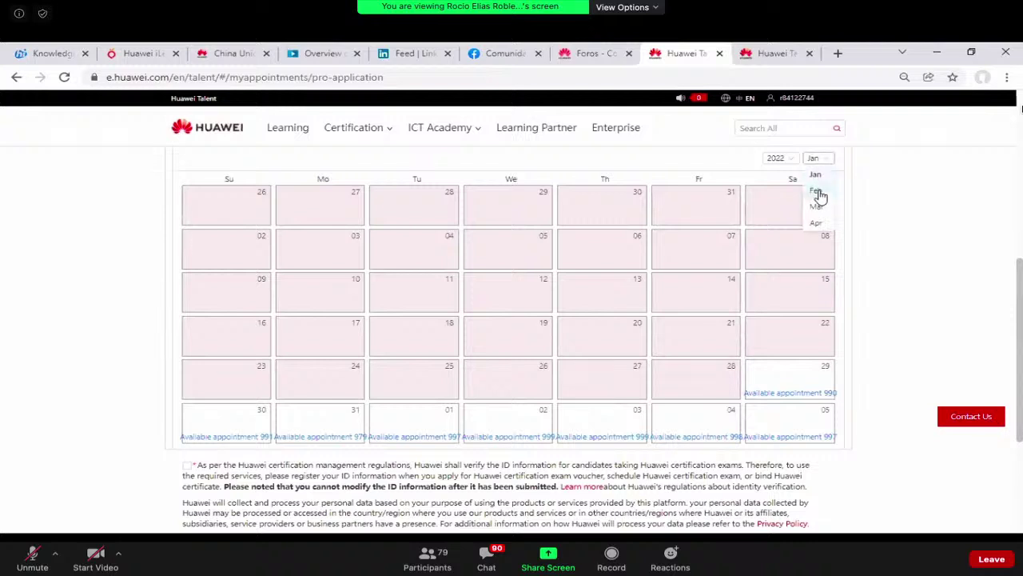
pyautogui.click(815, 195)
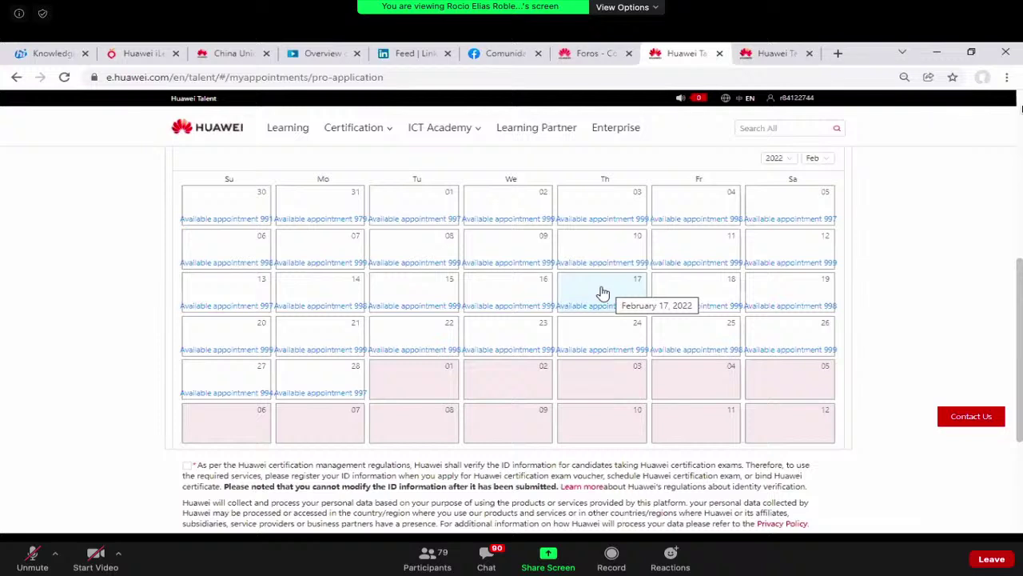
# Select February 4, 2022 as the exam date with the 00:00-23:59 session.
pyautogui.click(701, 217)
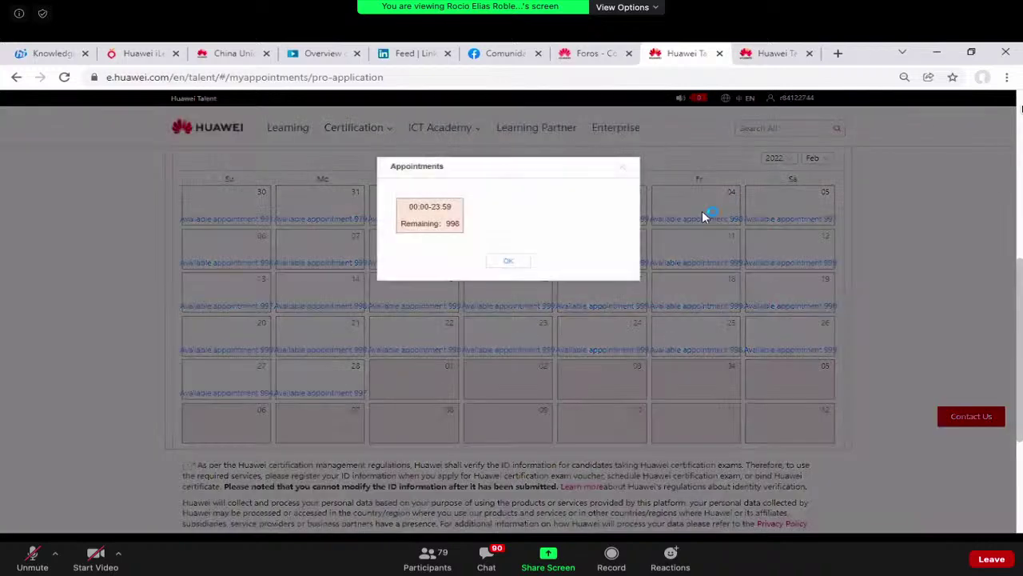
pyautogui.click(451, 227)
pyautogui.click(524, 260)
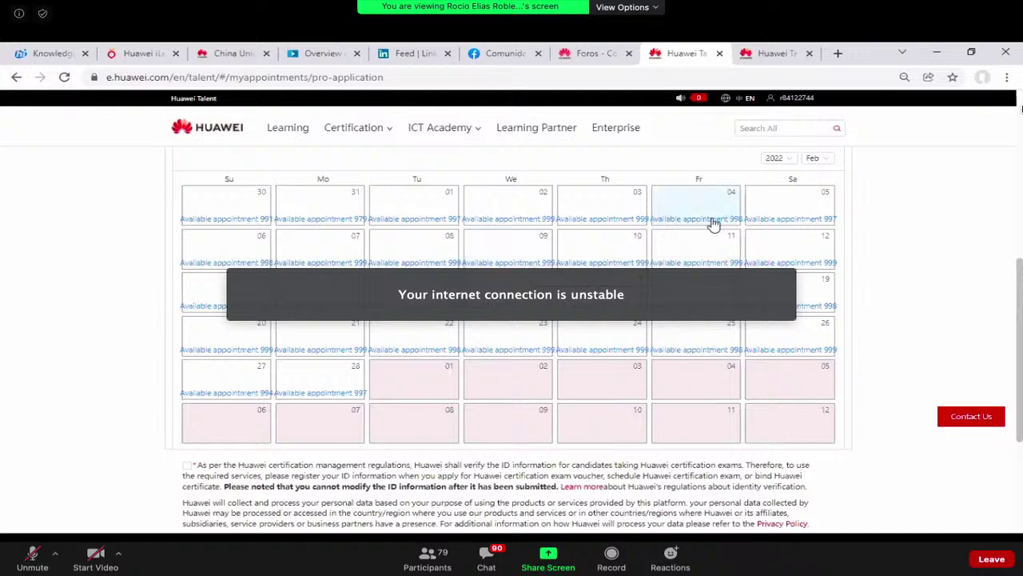
pyautogui.scroll(-3, 714, 224)
pyautogui.scroll(5, 714, 223)
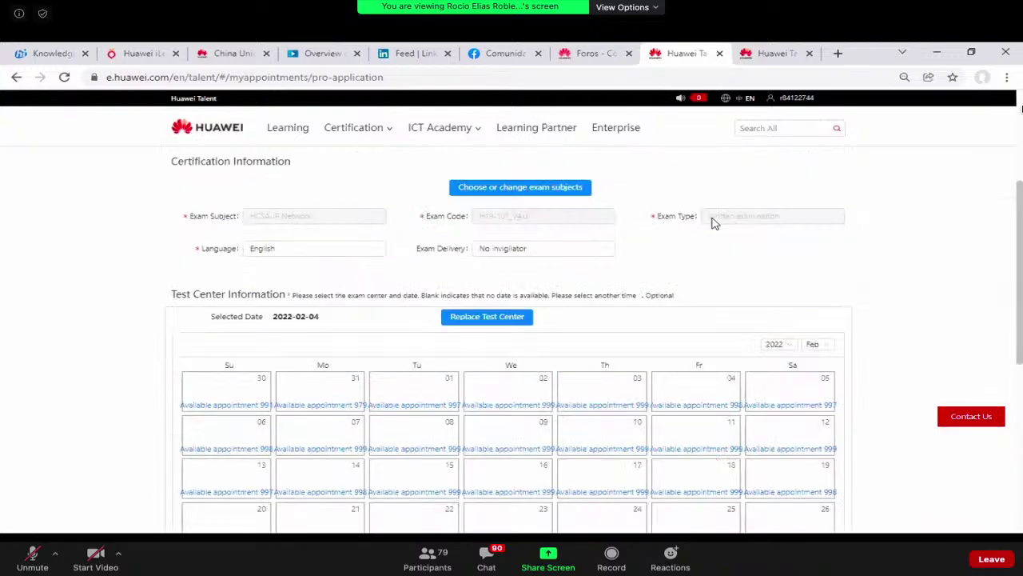
pyautogui.scroll(-1, 714, 223)
pyautogui.click(714, 338)
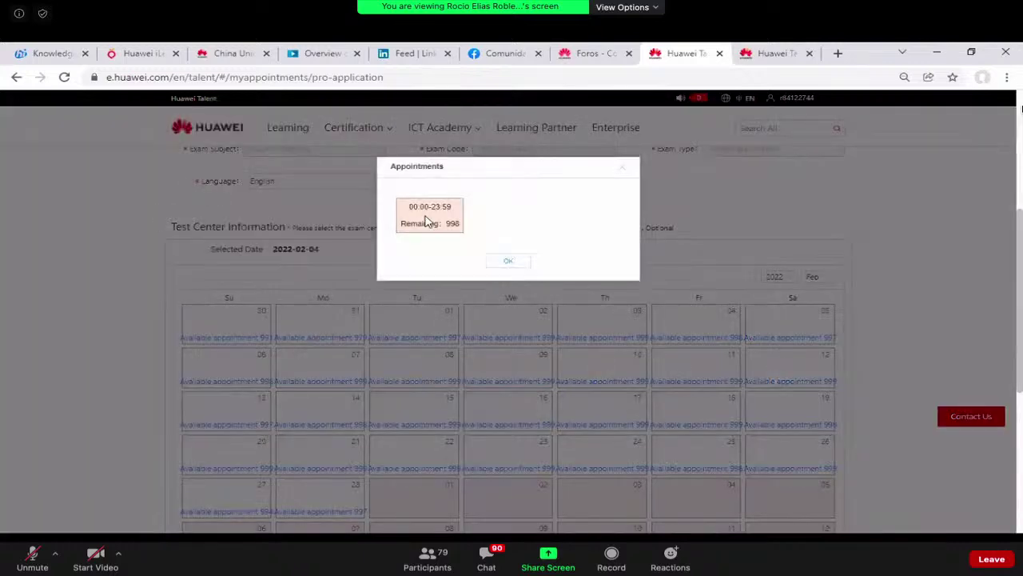
pyautogui.click(427, 222)
pyautogui.click(507, 264)
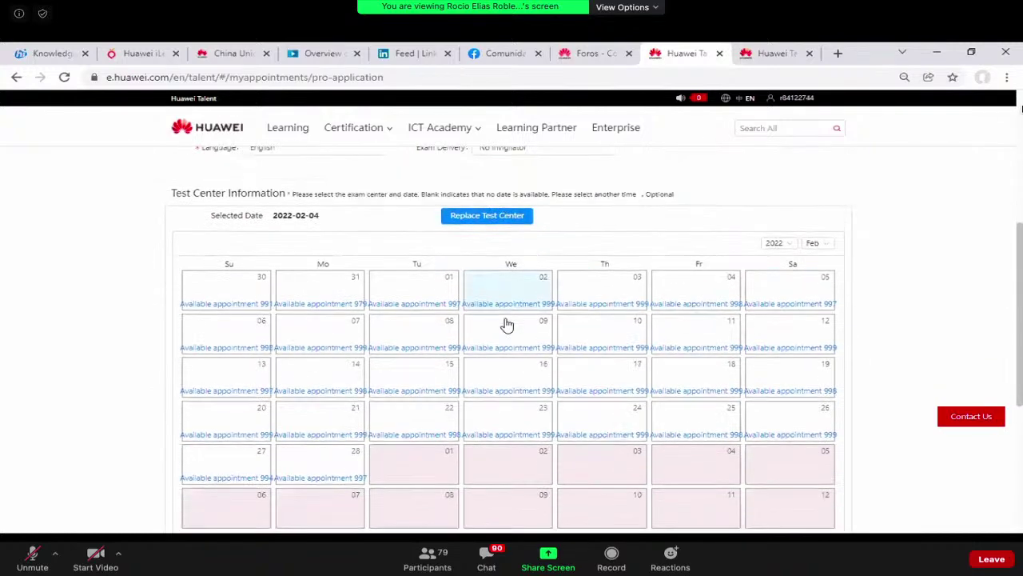
# Accept the ID verification statement and the Privacy Policy and Exam Rules, and submit the appointment form.
pyautogui.scroll(-5, 504, 324)
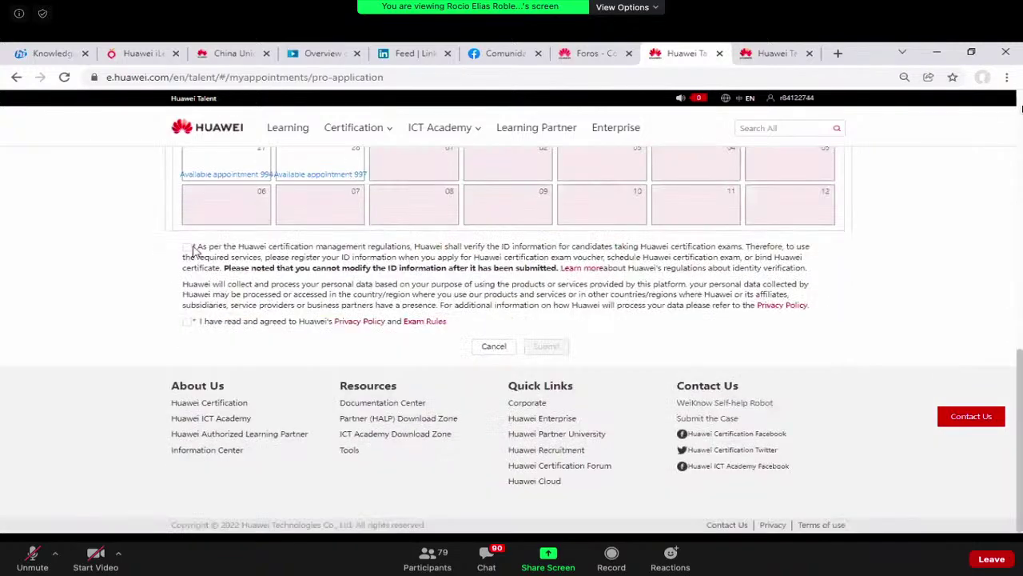
pyautogui.click(187, 247)
pyautogui.click(187, 322)
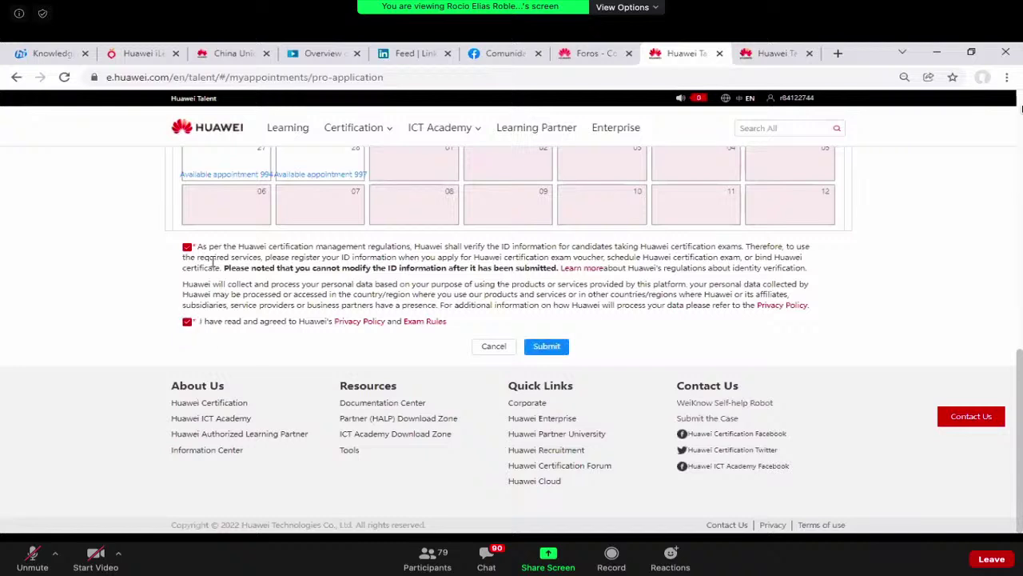
pyautogui.click(546, 346)
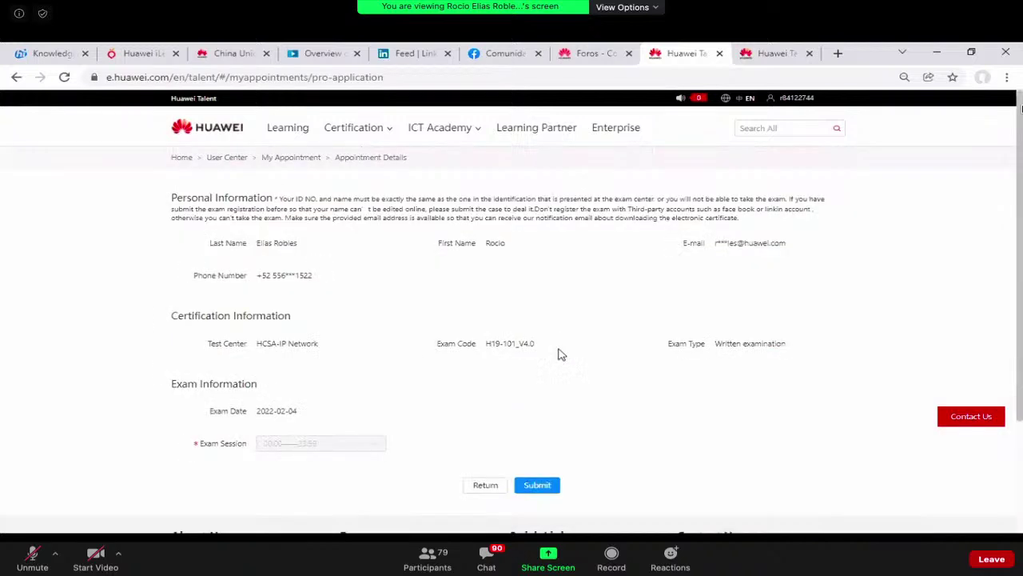
# Review the exam appointment details, submit the appointment and confirm it.
pyautogui.scroll(-3, 561, 354)
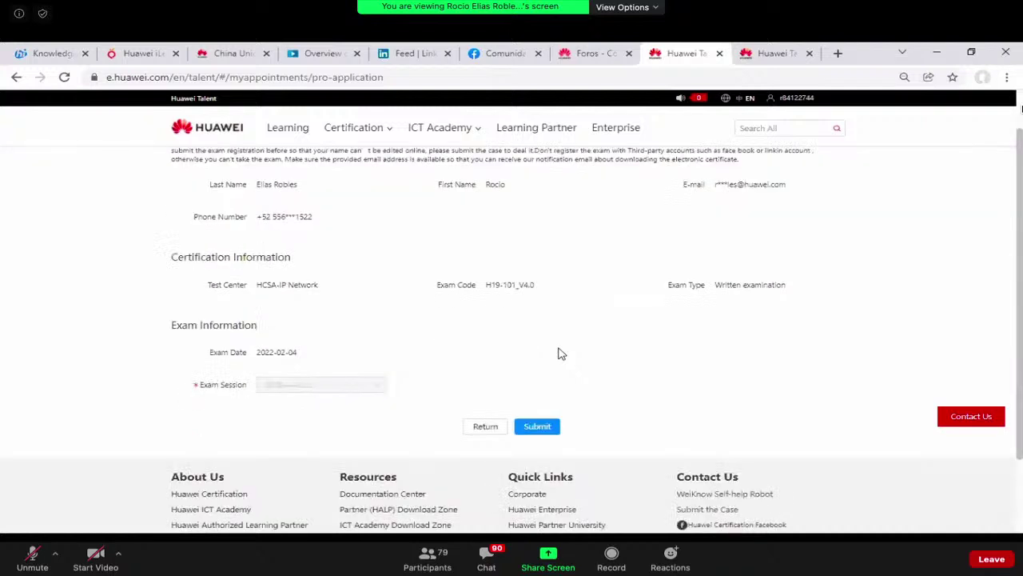
pyautogui.scroll(3, 561, 354)
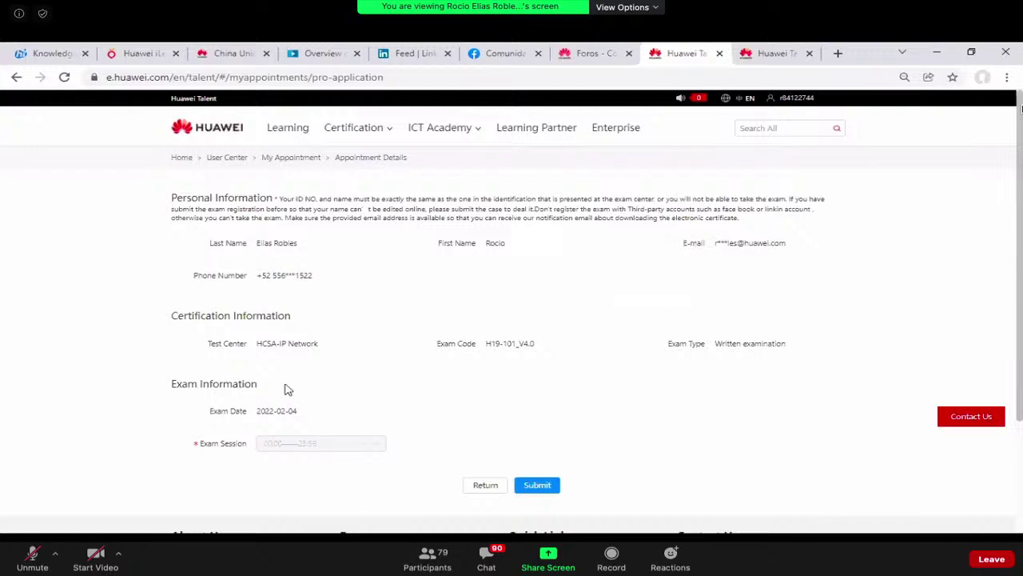
pyautogui.scroll(-2, 146, 396)
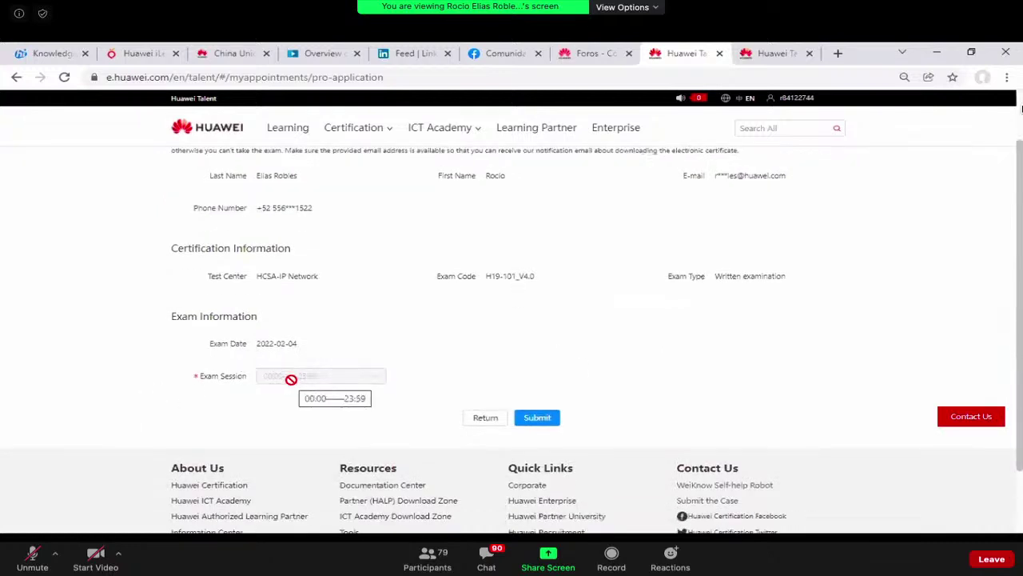
pyautogui.click(534, 424)
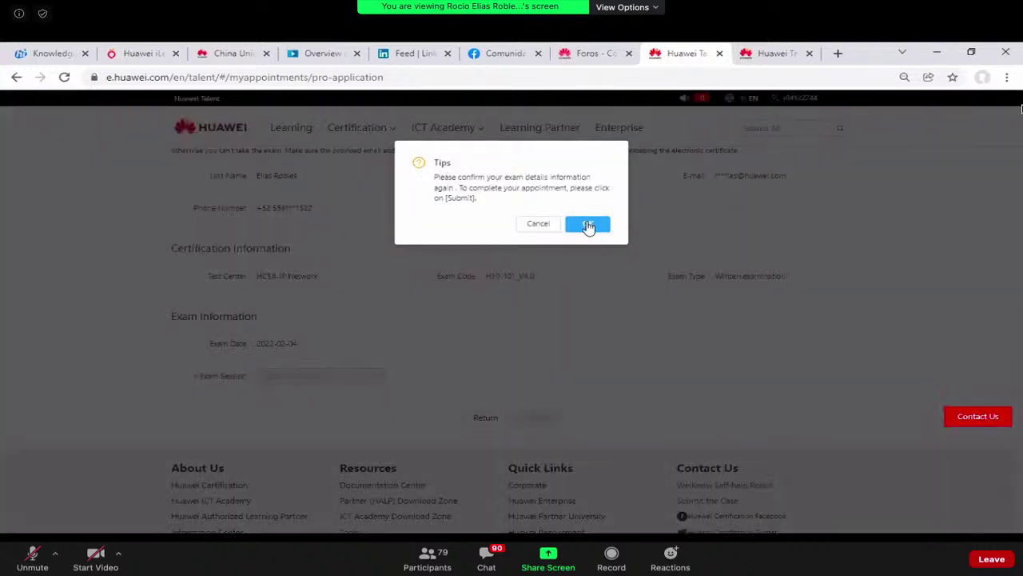
pyautogui.click(586, 224)
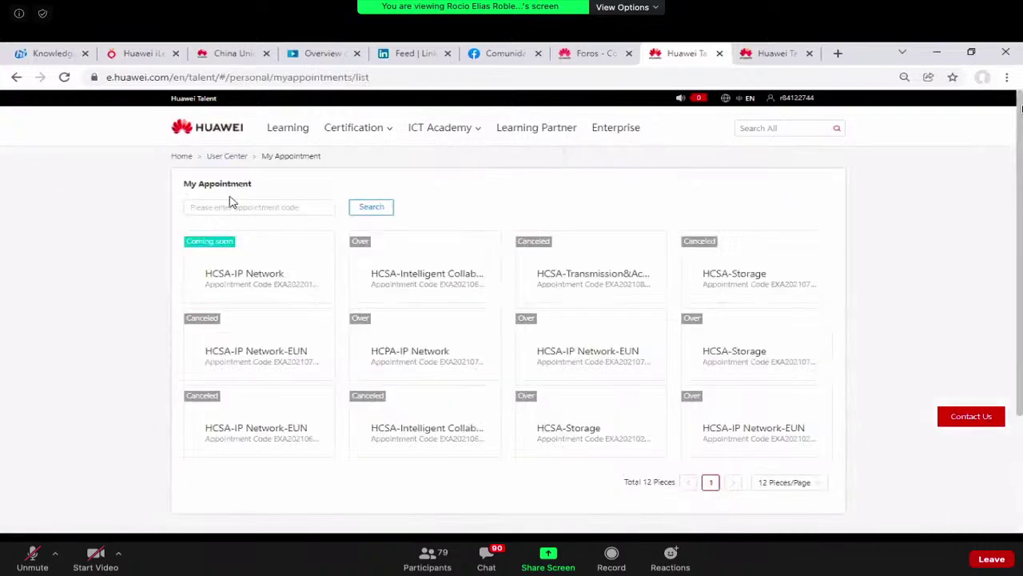
pyautogui.moveTo(231, 299)
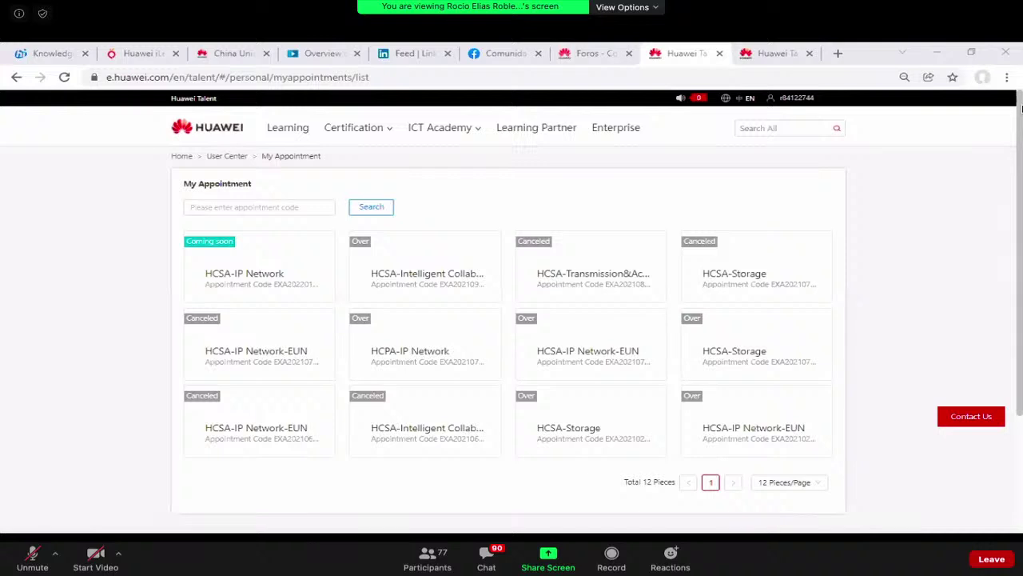
# Switch to the browser tab showing the User Center and log out of the Huawei Talent account.
pyautogui.click(780, 53)
pyautogui.moveTo(805, 102)
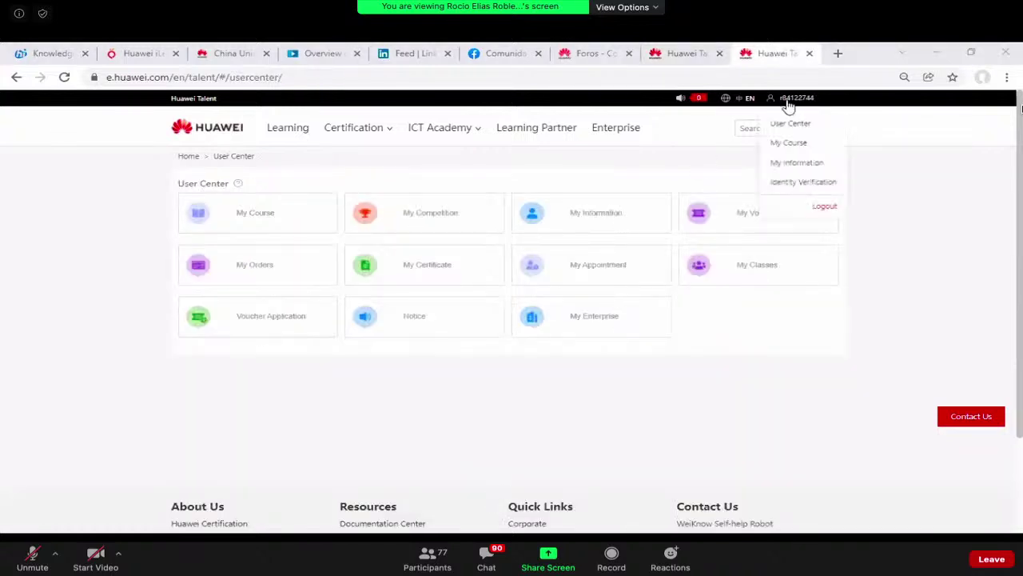
pyautogui.click(825, 209)
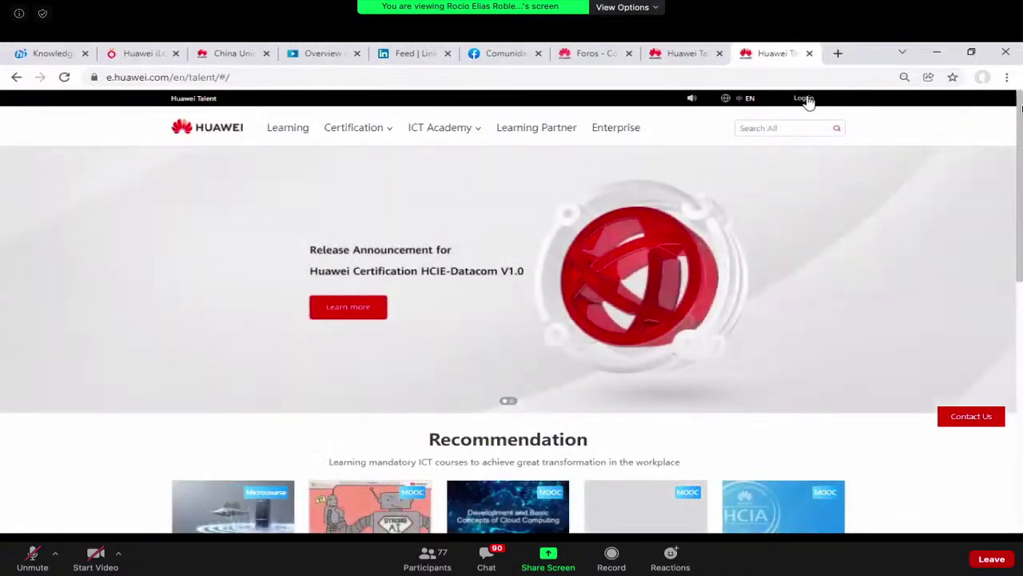
# Open the Uniportal login page from the Huawei Talent home page, checking the forum and My Appointment tabs before returning to it.
pyautogui.click(806, 99)
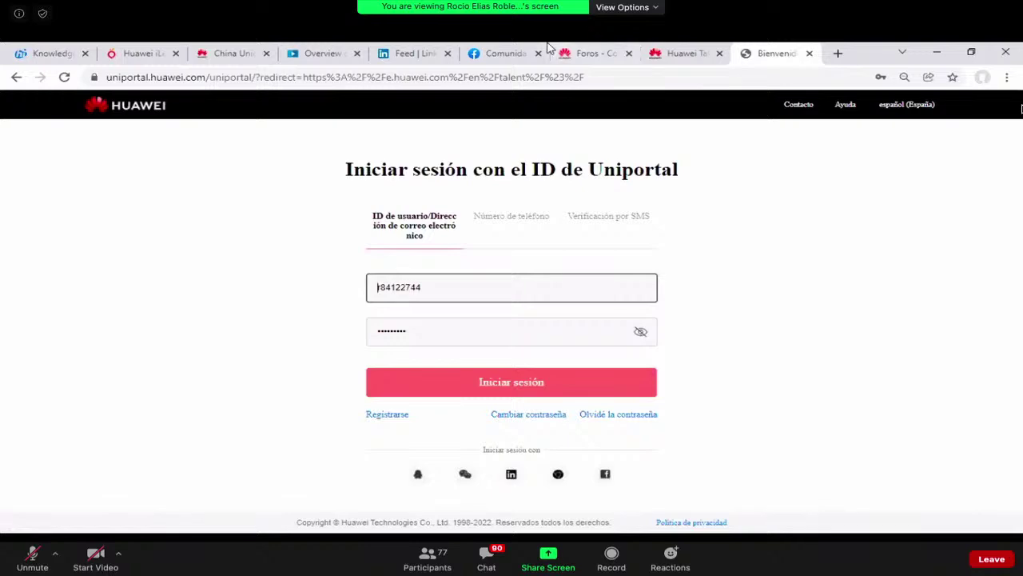
pyautogui.click(585, 51)
pyautogui.scroll(10, 631, 304)
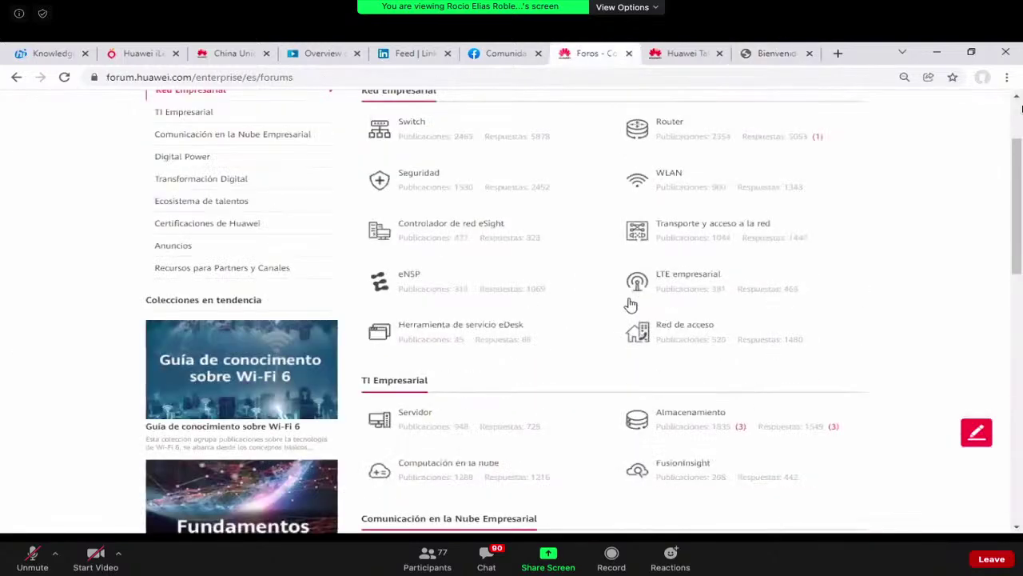
pyautogui.click(684, 53)
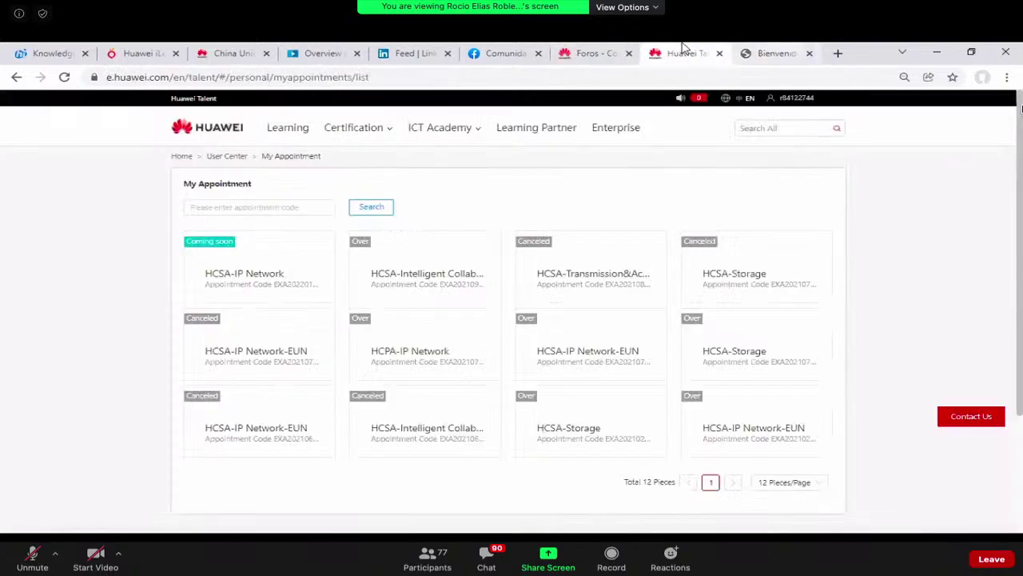
pyautogui.click(800, 53)
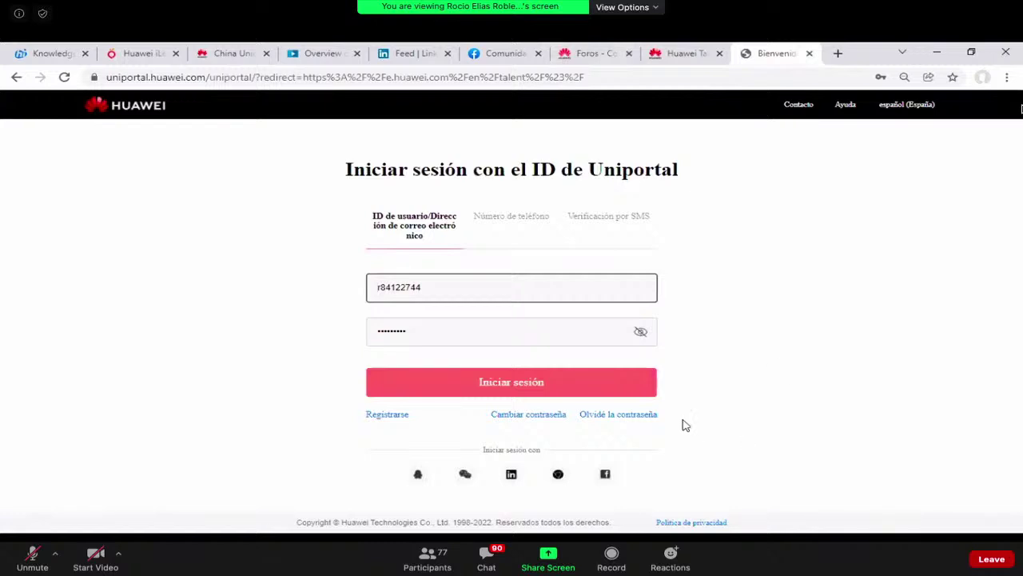
# Open the new account registration form, review its required fields and return to the Uniportal login page.
pyautogui.click(404, 421)
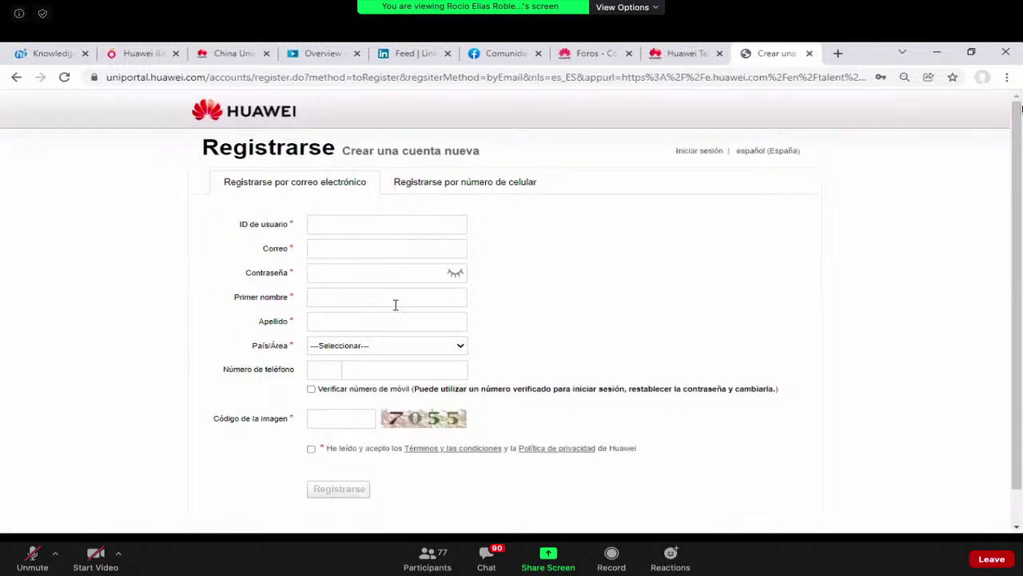
pyautogui.scroll(-1, 395, 304)
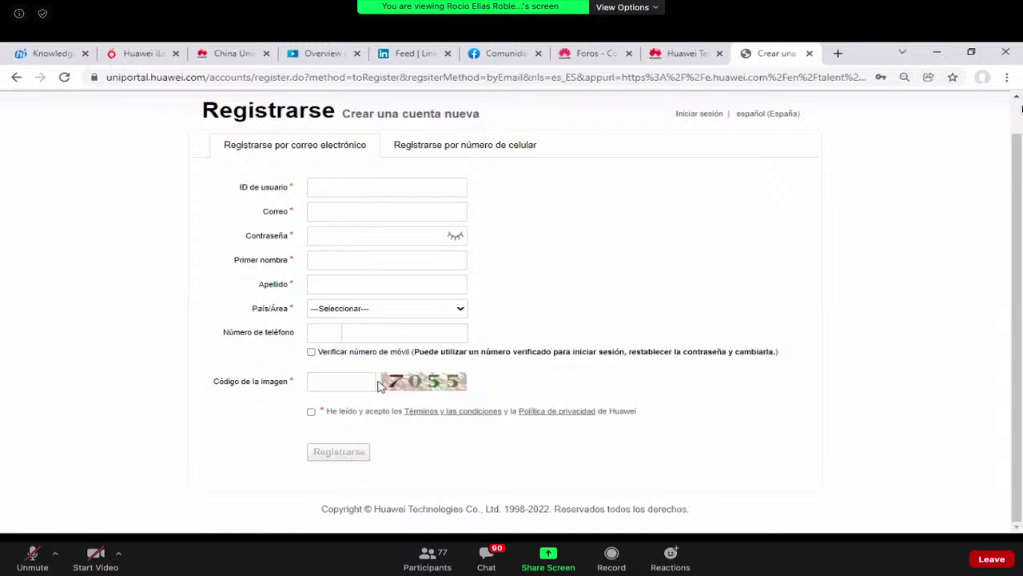
pyautogui.click(16, 77)
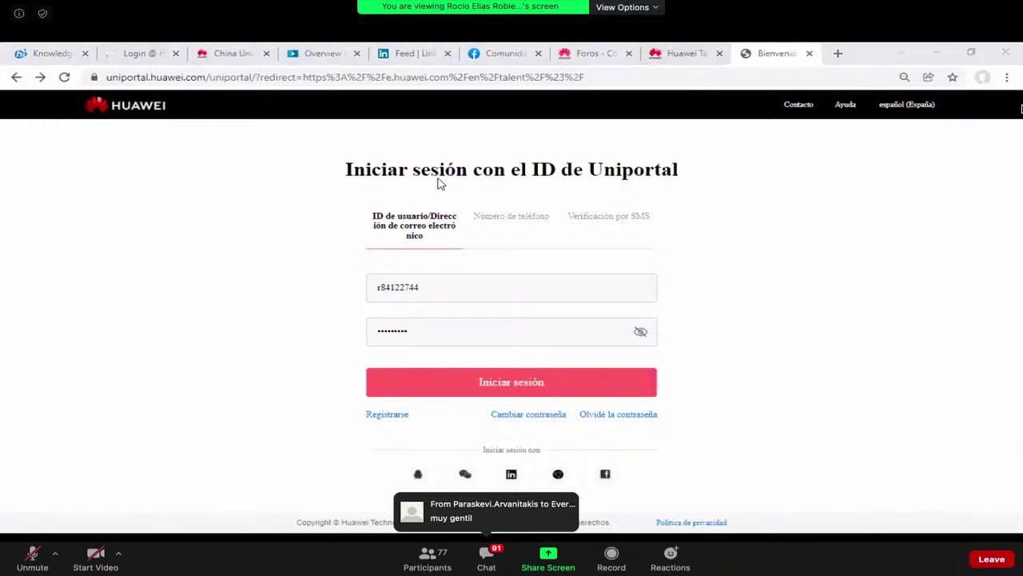
# Switch to the Huawei community forums page and open the "Recursos para partners y canales" forum.
pyautogui.click(590, 52)
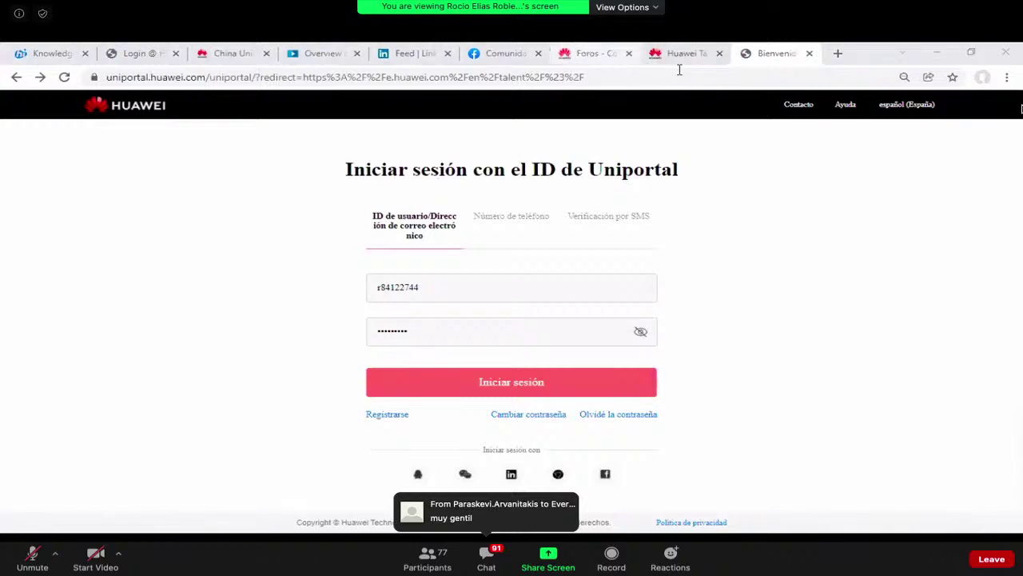
pyautogui.scroll(-10, 642, 350)
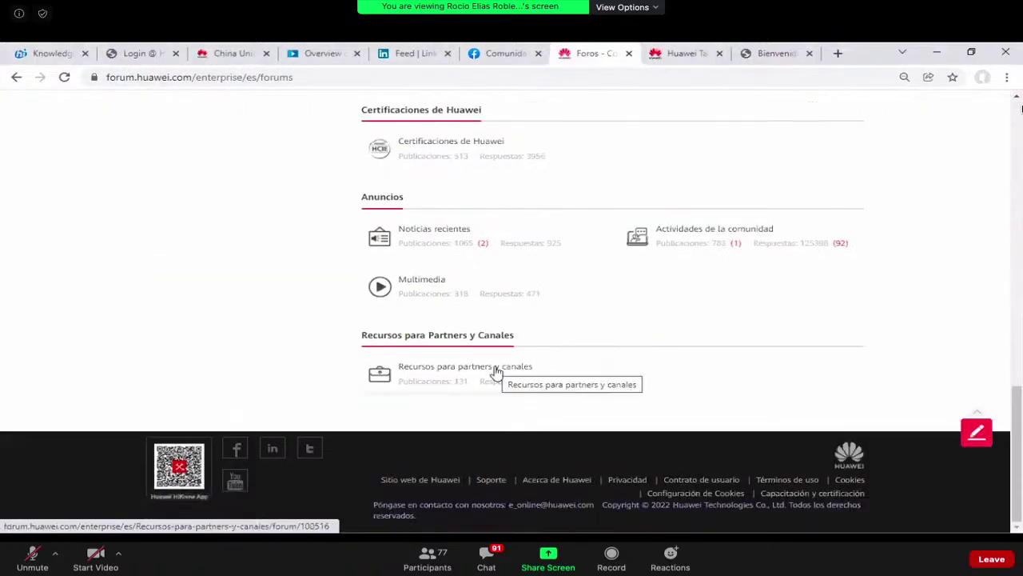
pyautogui.click(496, 368)
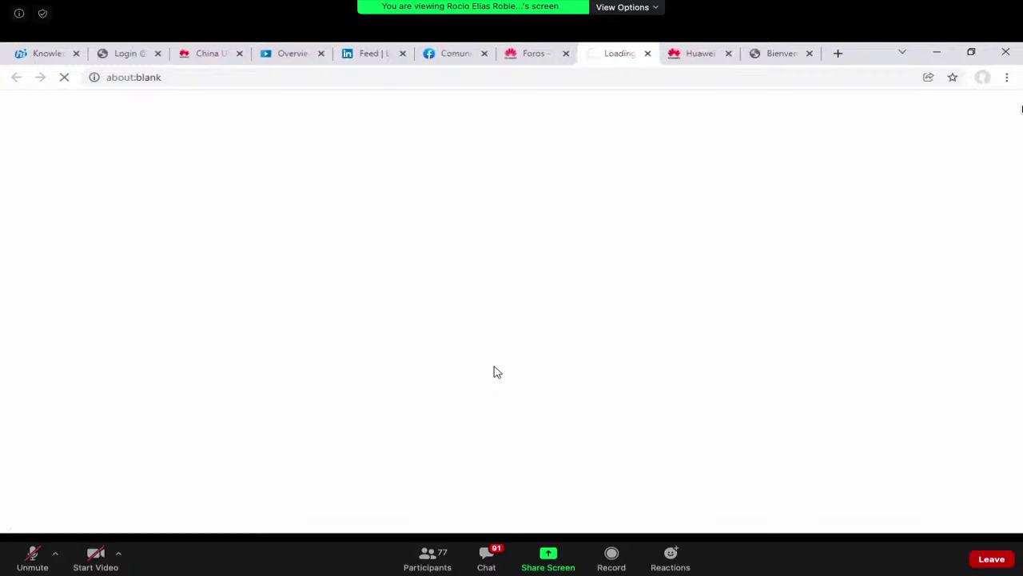
# Find and open the thread "Entrenamiento para certificación de ventas HCSA IP Network Enero 2022" in the partner resources forum.
pyautogui.scroll(-1, 495, 366)
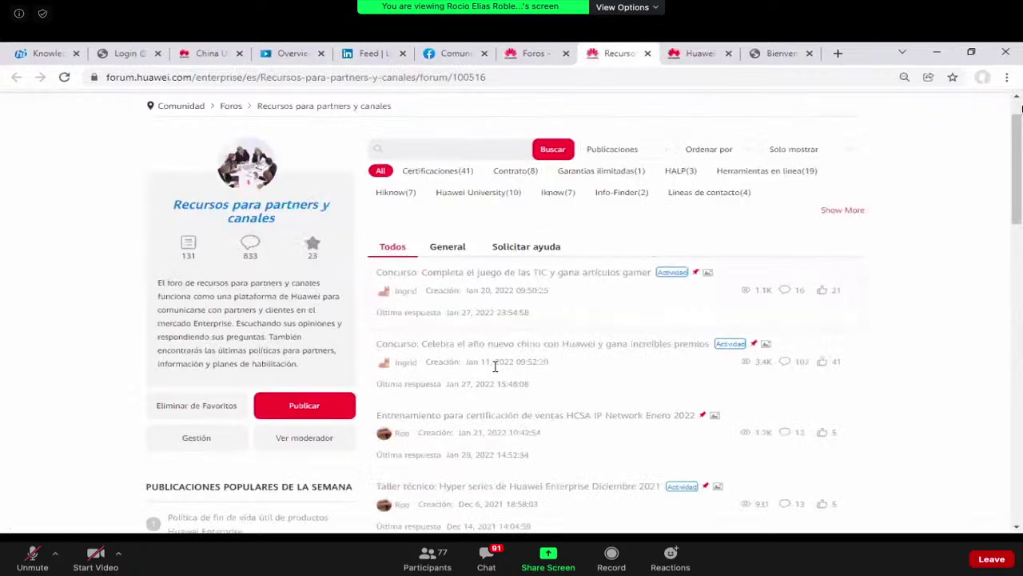
pyautogui.scroll(-2, 496, 366)
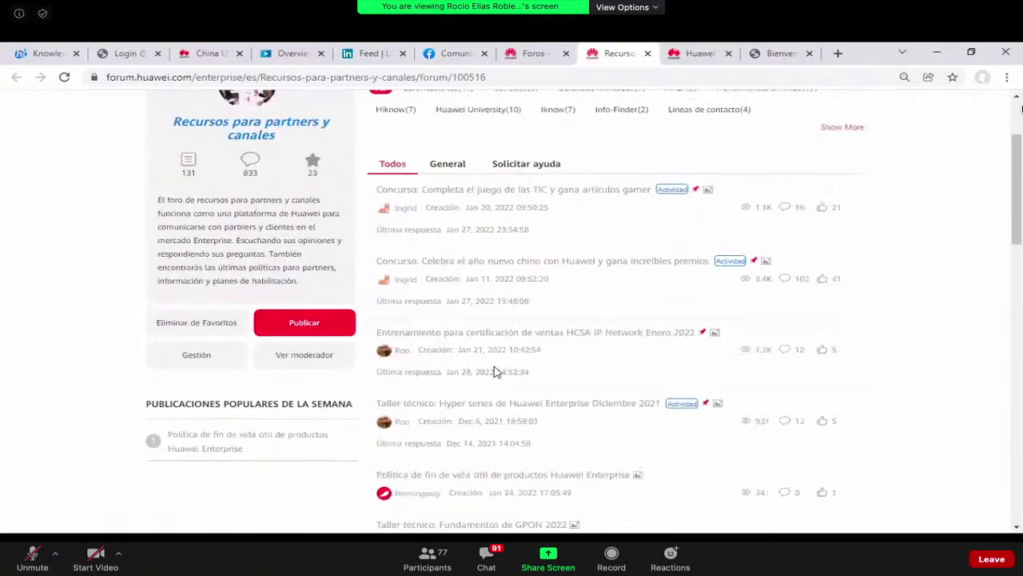
pyautogui.scroll(1, 493, 371)
pyautogui.scroll(-1, 494, 370)
pyautogui.click(534, 343)
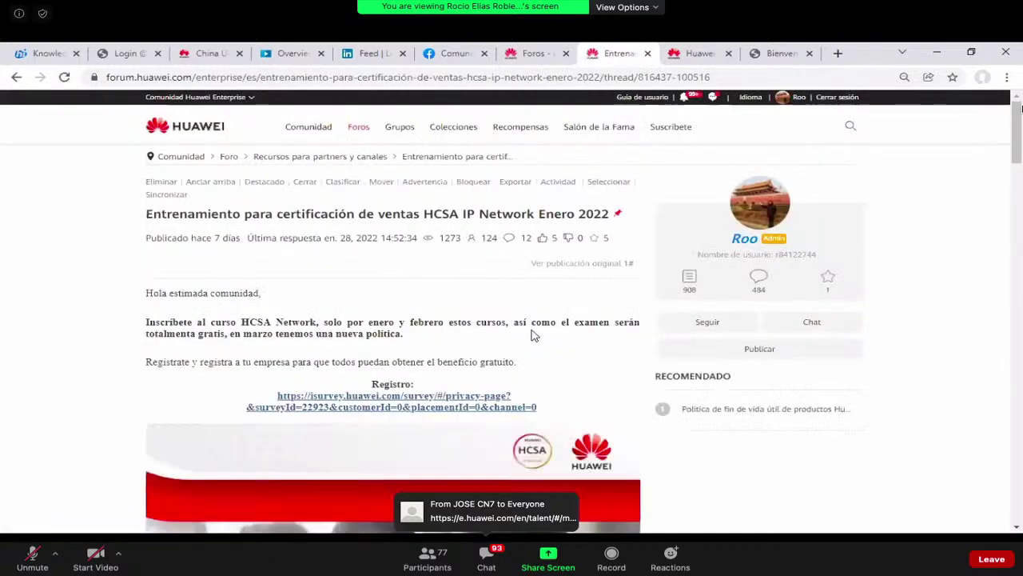
# Examine the HCSA IP Network training post, including its registration link, topic list, session date and related links.
pyautogui.scroll(-15, 534, 336)
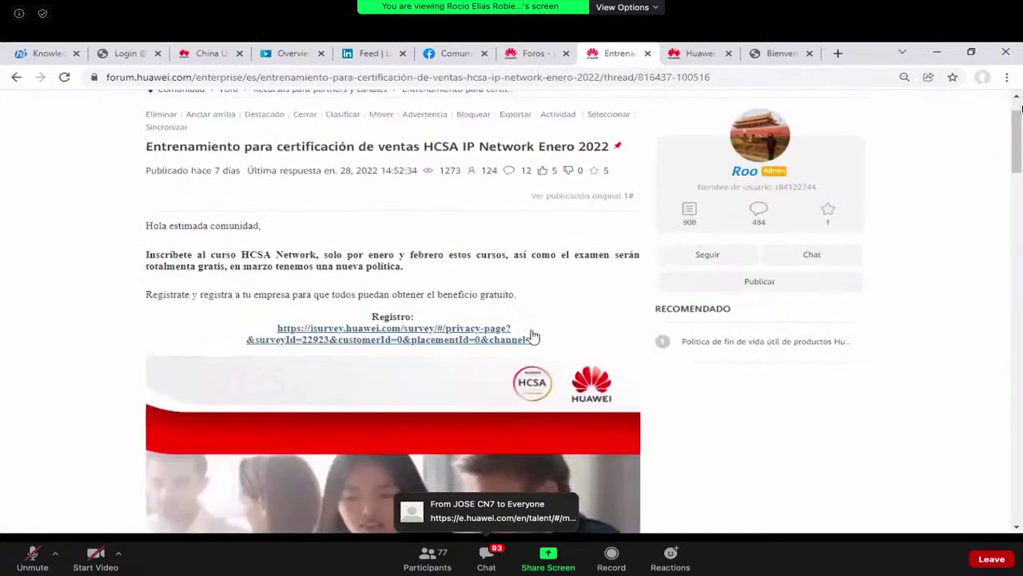
pyautogui.scroll(3, 534, 336)
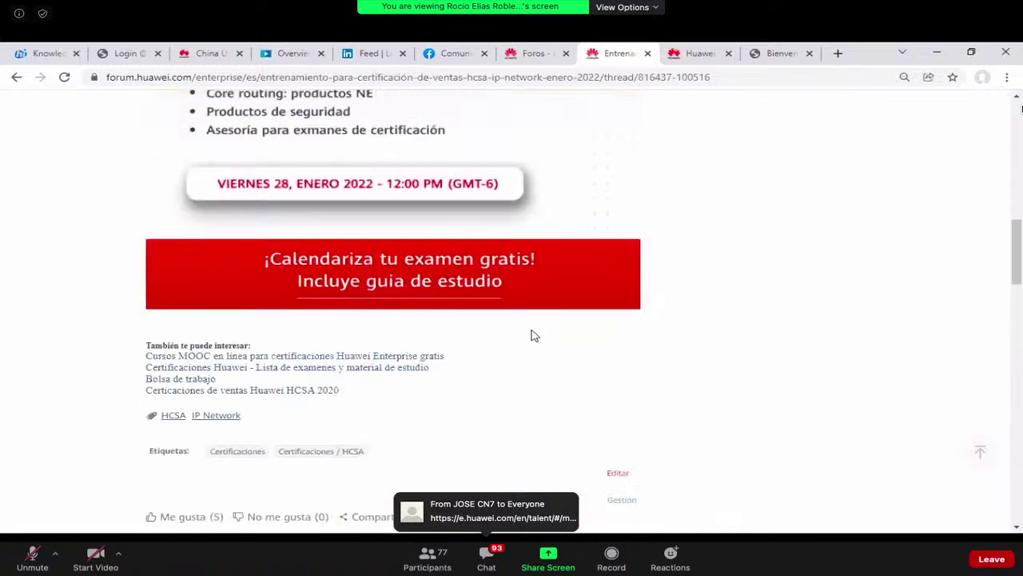
pyautogui.scroll(4, 274, 309)
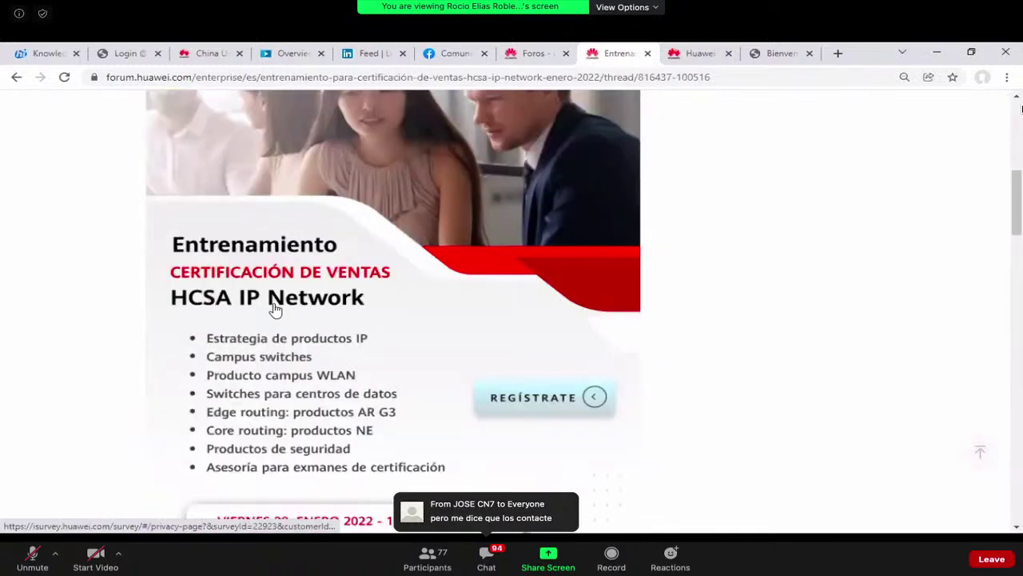
pyautogui.scroll(3, 365, 399)
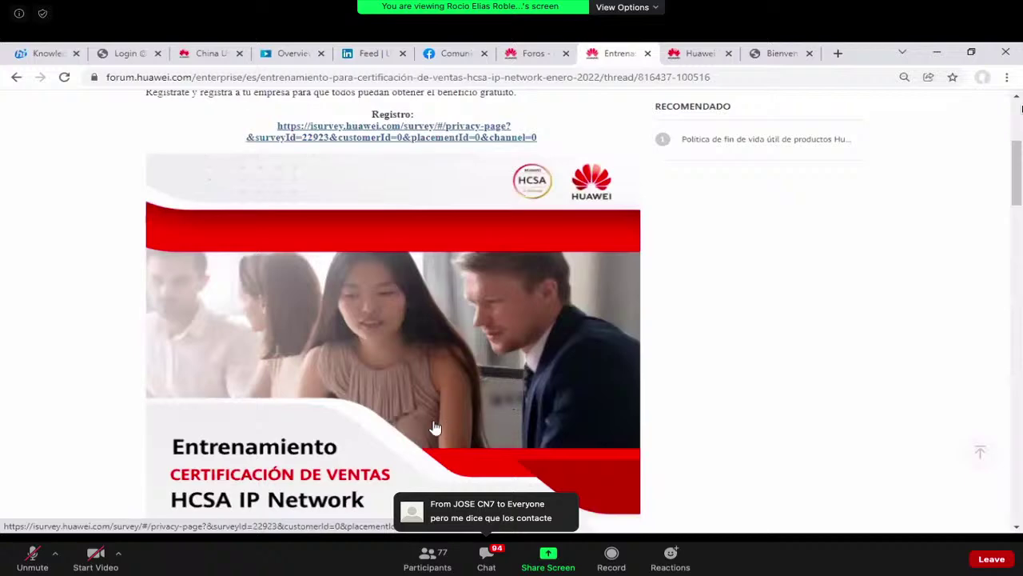
pyautogui.scroll(-3, 435, 428)
pyautogui.scroll(-2, 435, 428)
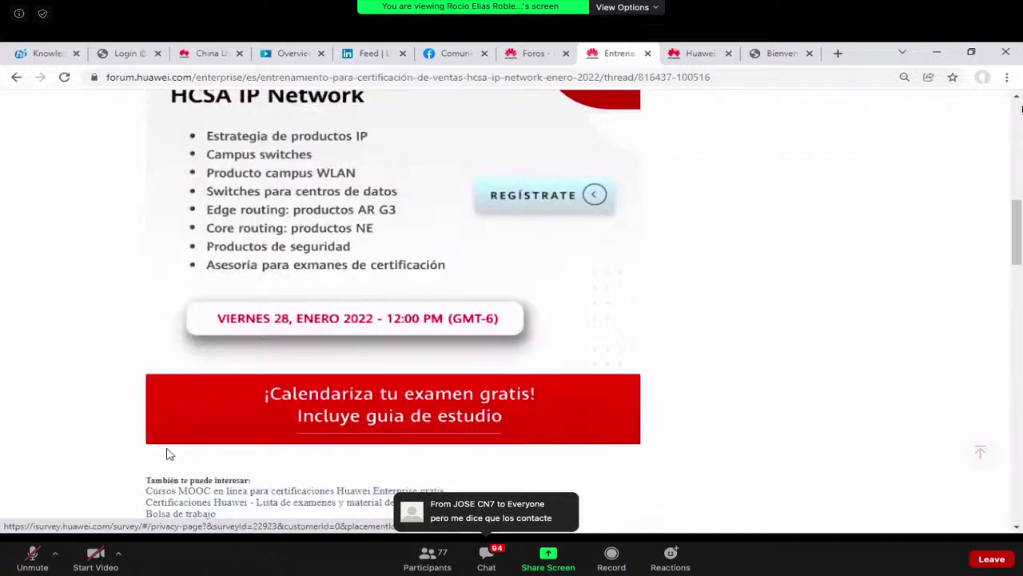
pyautogui.scroll(-2, 172, 454)
pyautogui.scroll(-15, 338, 455)
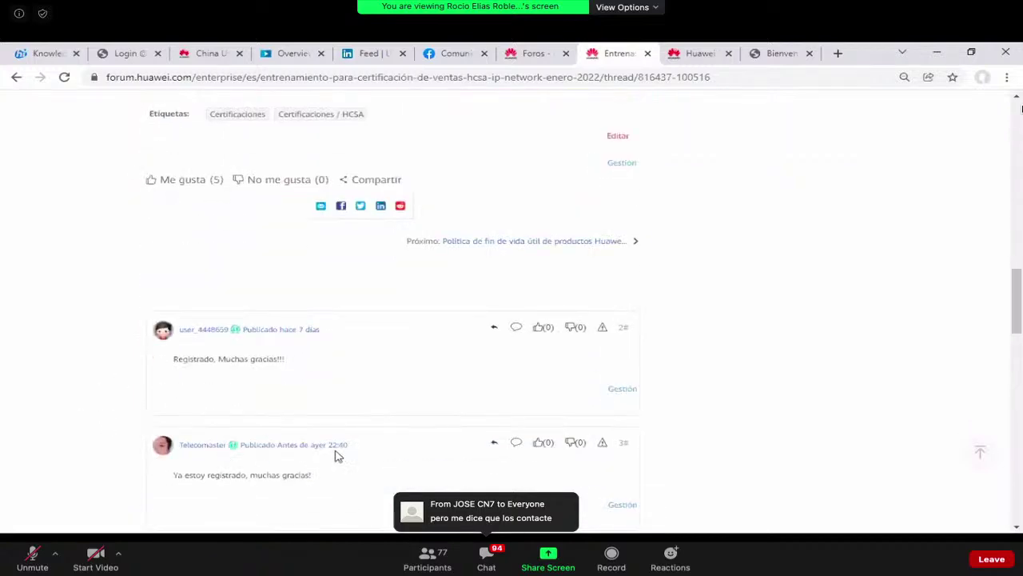
# Post the comment "NOMBRE COMPLETO - CORREO" on the HCSA IP Network training thread.
pyautogui.scroll(-2, 339, 462)
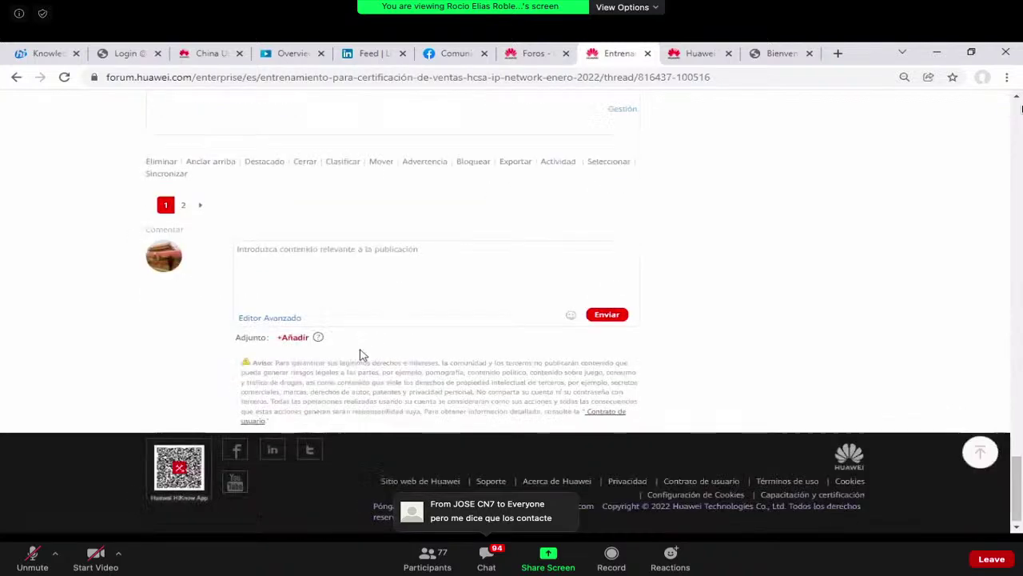
pyautogui.click(331, 269)
pyautogui.write('NOMB')
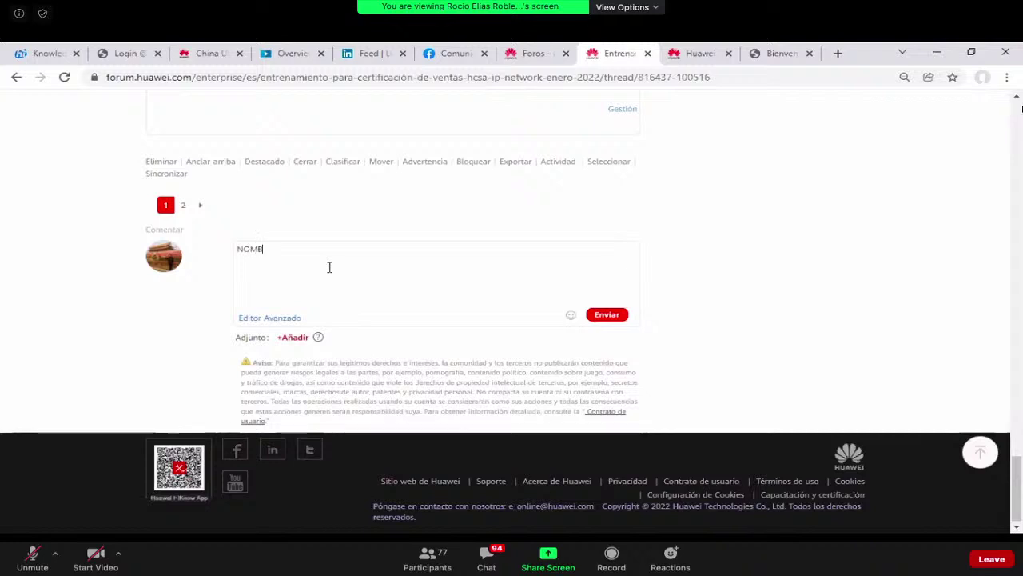
pyautogui.write('RE COMPLETO, CORREO')
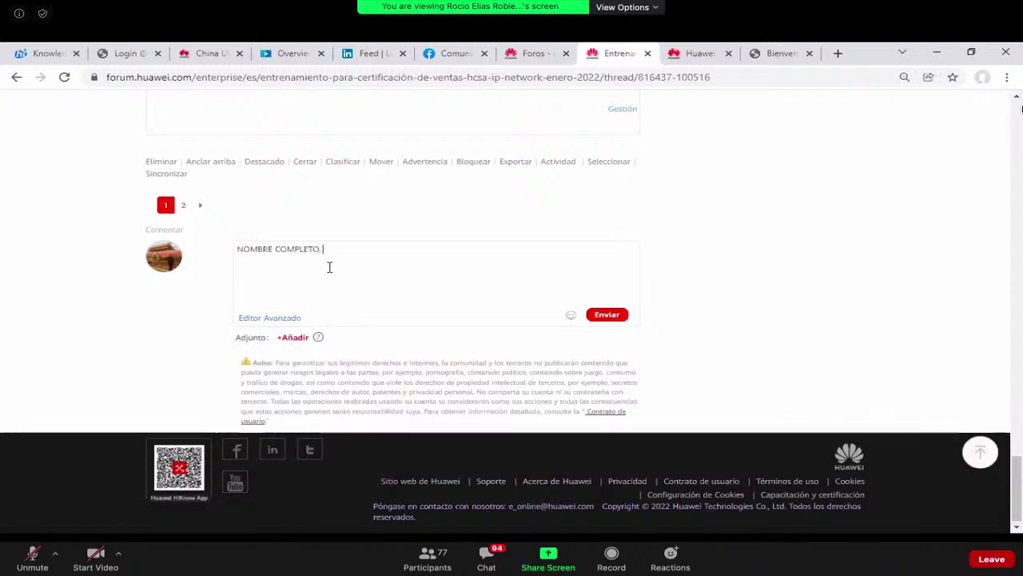
pyautogui.click(322, 250)
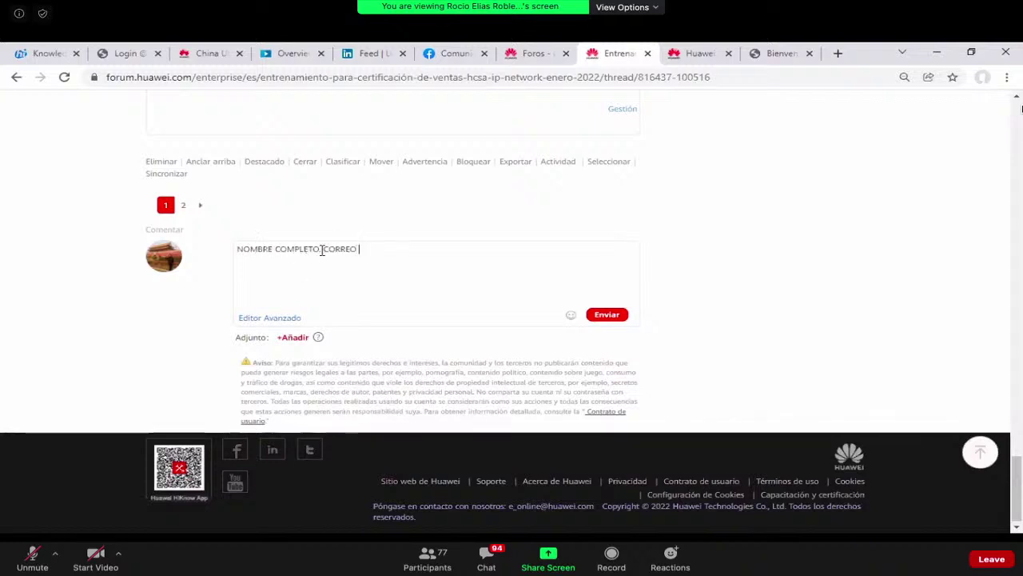
pyautogui.write('Y')
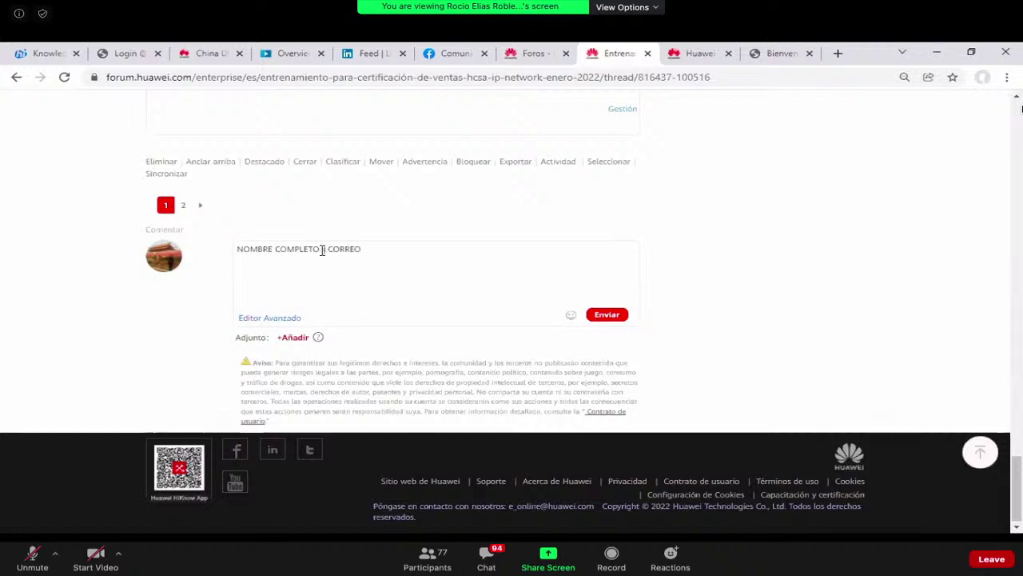
pyautogui.click(424, 251)
pyautogui.click(615, 315)
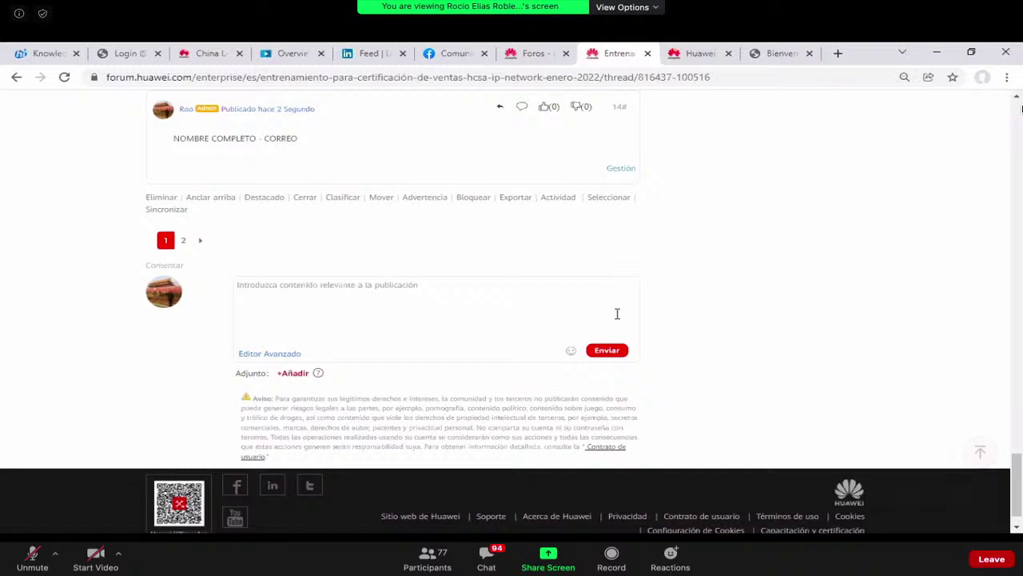
# Copy the web address of the HCSA IP Network training thread and share it in the Zoom meeting chat.
pyautogui.scroll(15, 617, 314)
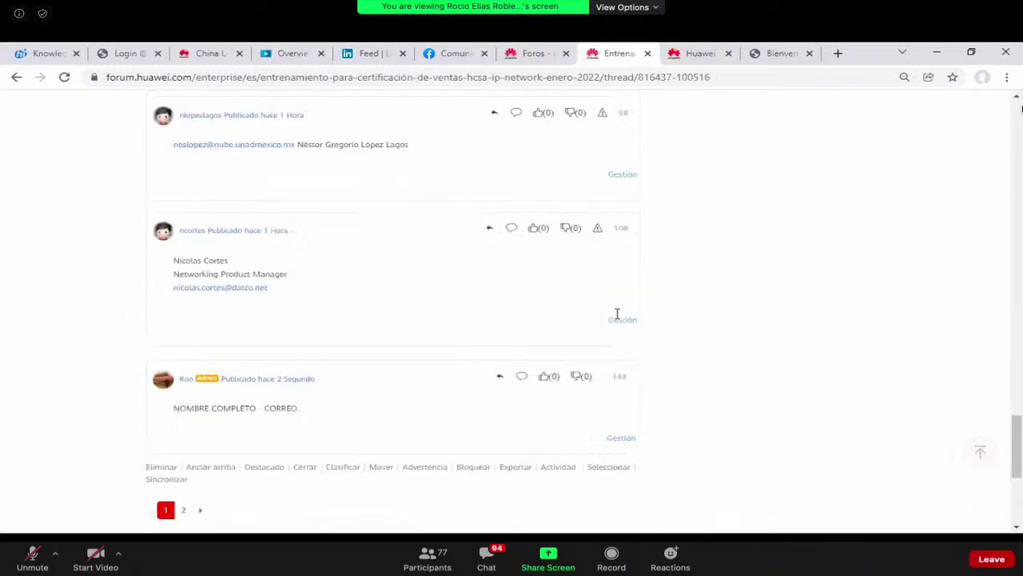
pyautogui.click(540, 70)
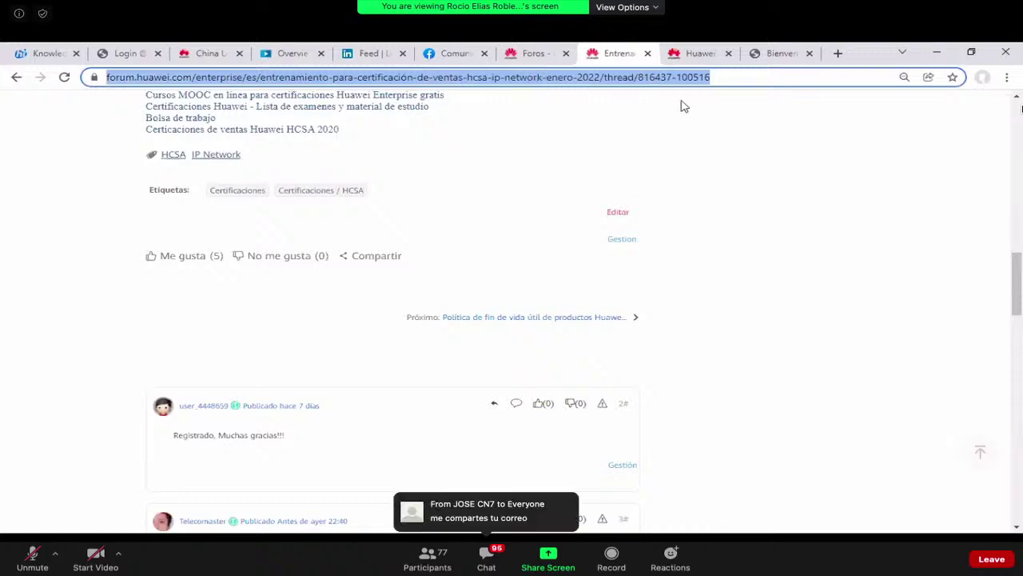
pyautogui.hotkey('alt', 'Tab')
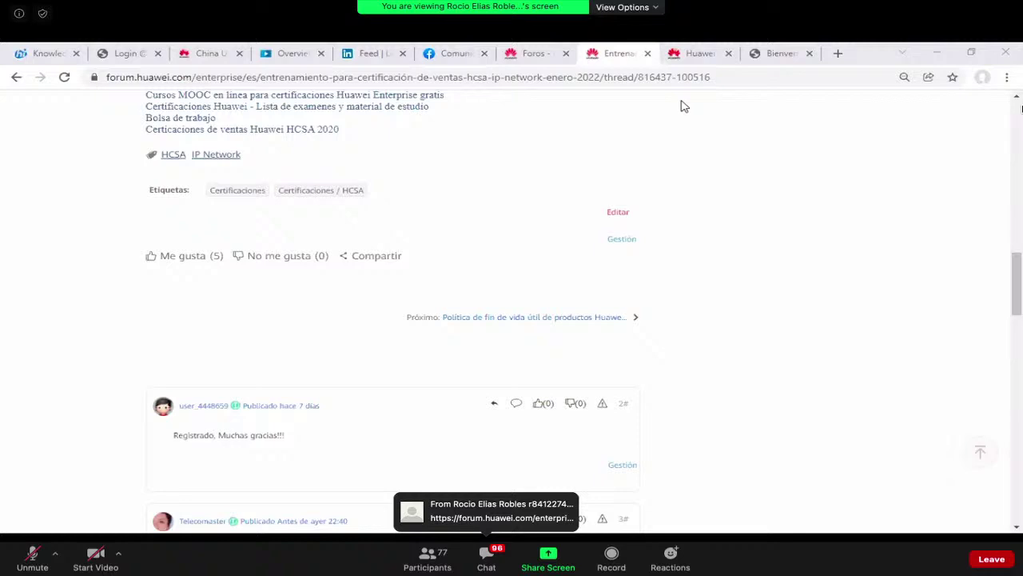